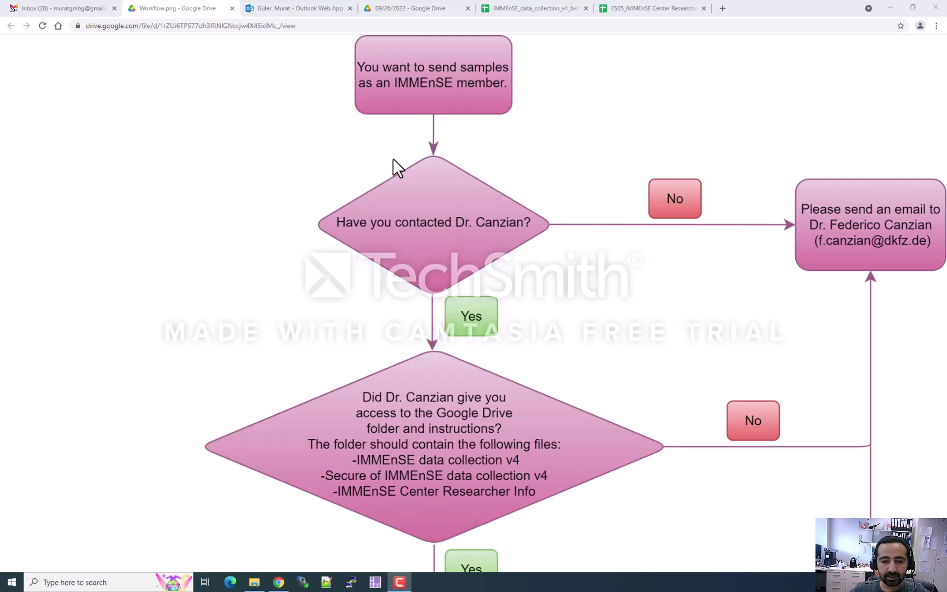
- Read through the sample-submission workflow diagram, down to the question about finishing patient and researcher data
left_click_drag(434, 427, 397, 203)
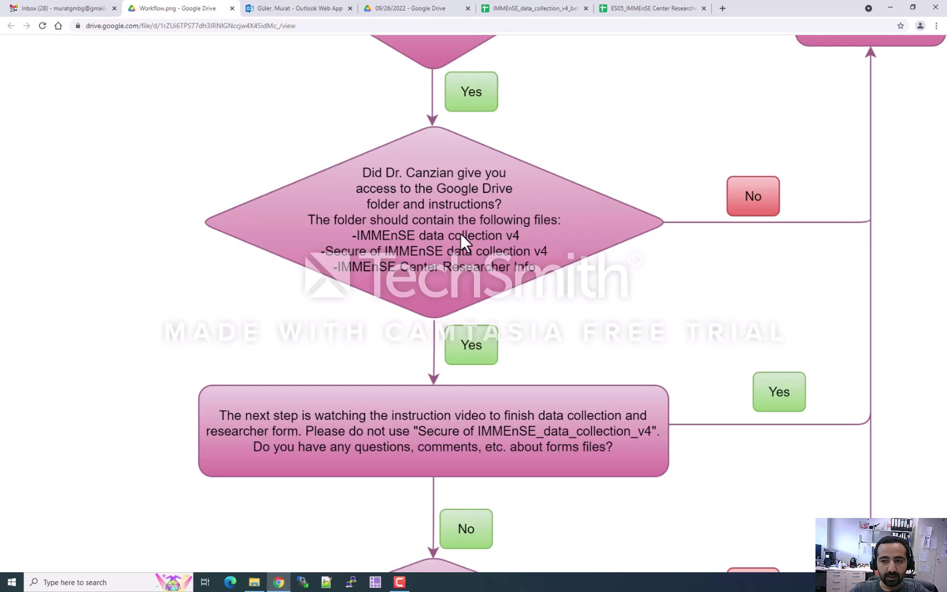
scroll(360, 313, "down", 3)
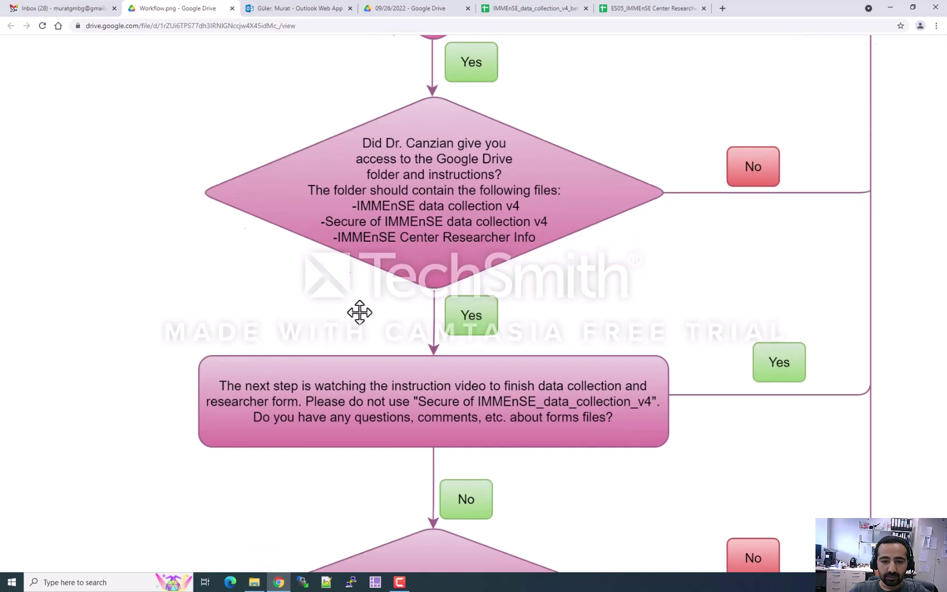
left_click_drag(374, 232, 362, 229)
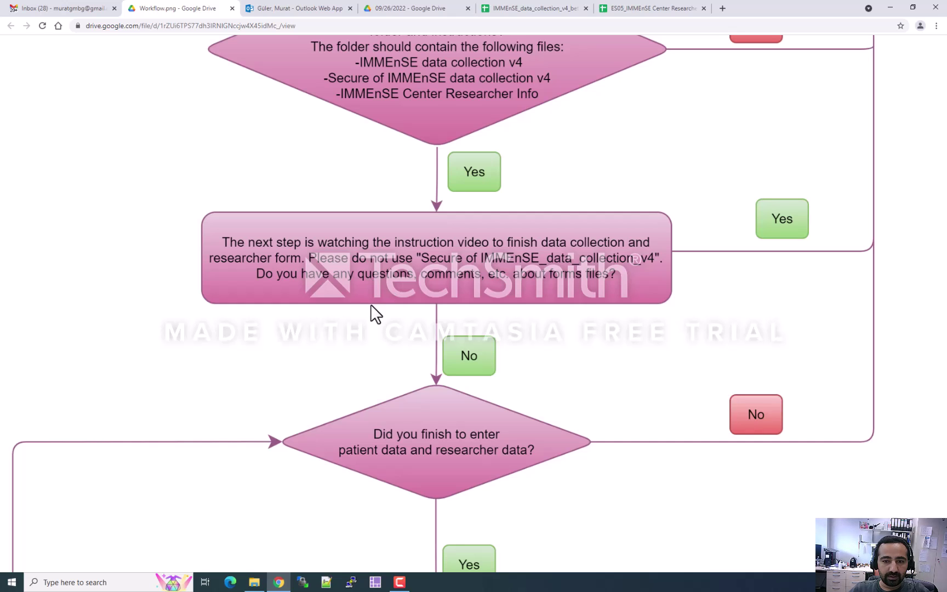
scroll(438, 405, "down", 2)
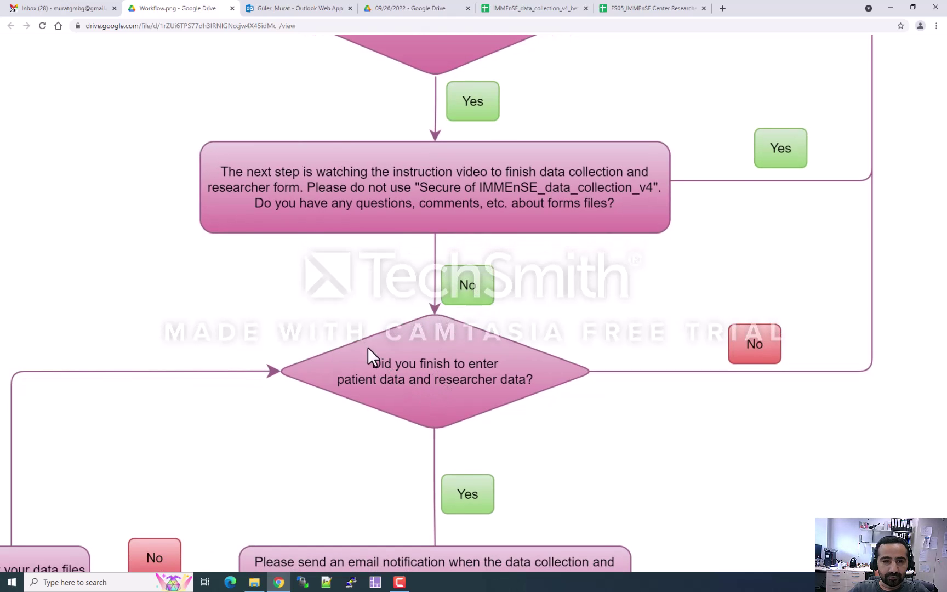
- Check the shared-folder invitation in Outlook Web App and switch to the 09/26/2022 folder in Google Drive
left_click(312, 10)
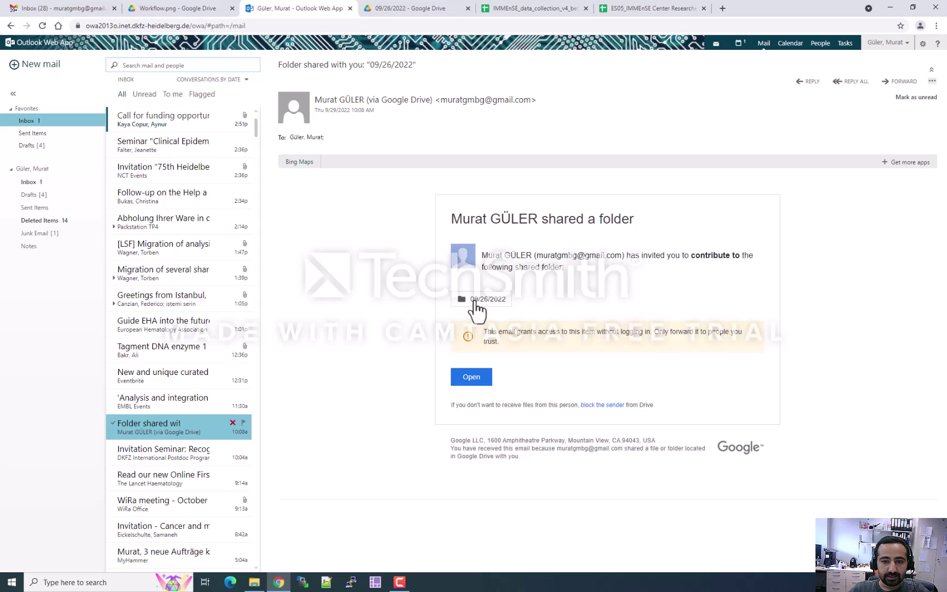
left_click(403, 7)
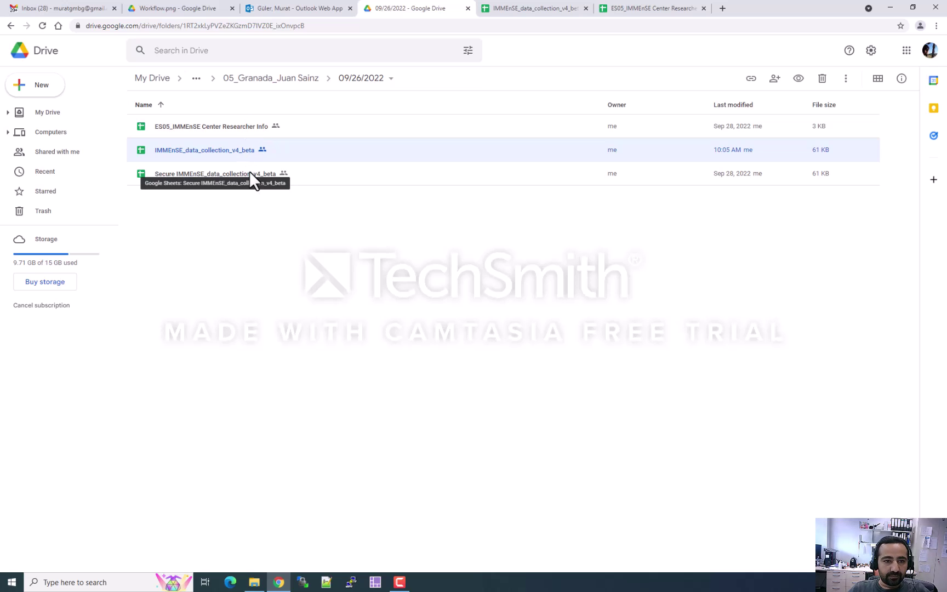
- Look up how to open ES05_IMMEnSE Center Researcher Info with Google Sheets and read its First Name column note and example records
left_click(205, 129)
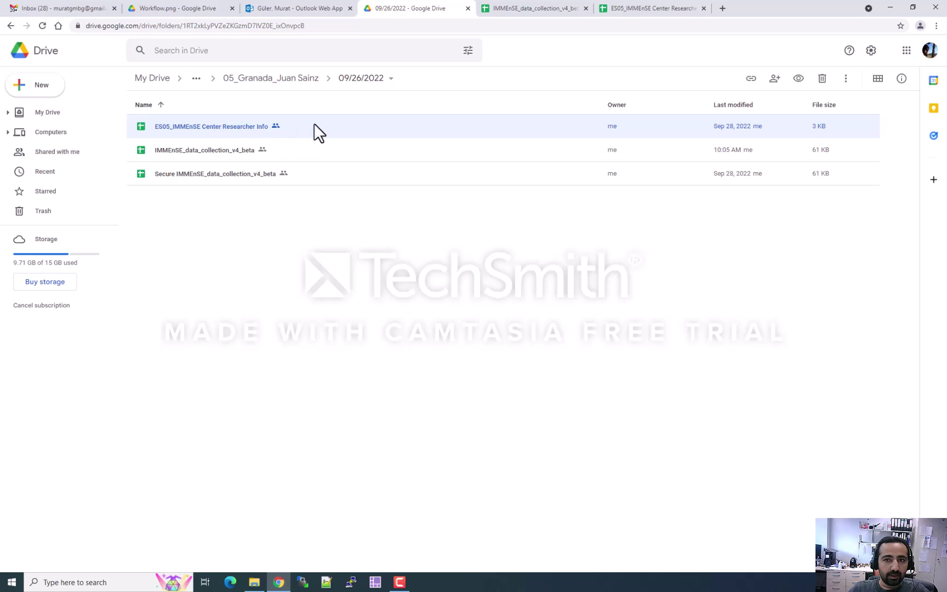
right_click(224, 124)
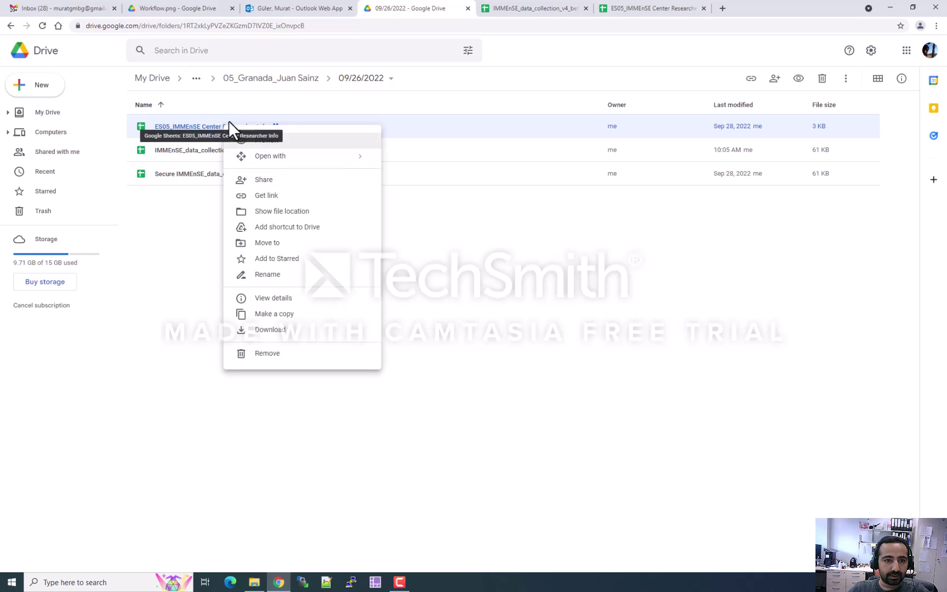
mouse_move(295, 159)
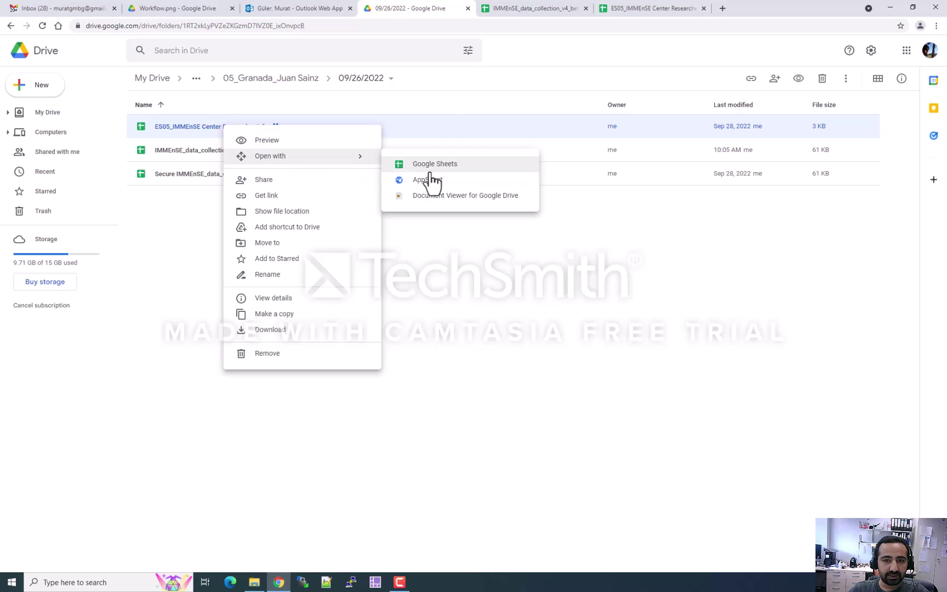
left_click(512, 6)
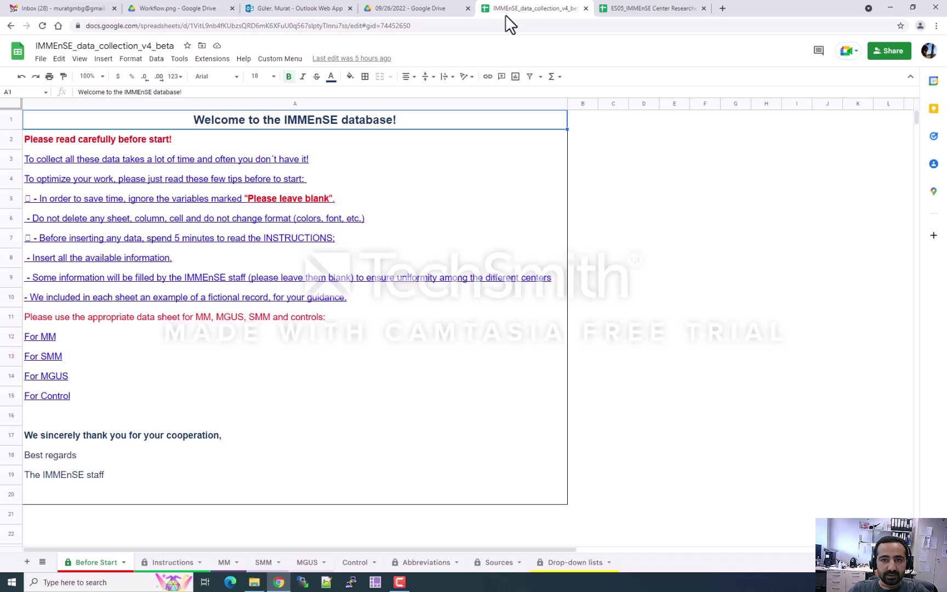
left_click(640, 7)
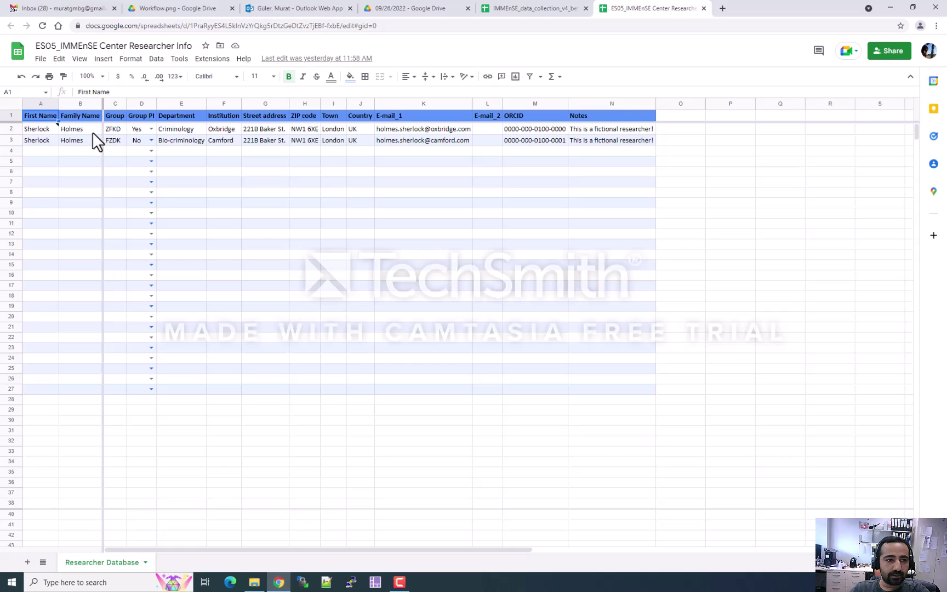
mouse_move(48, 129)
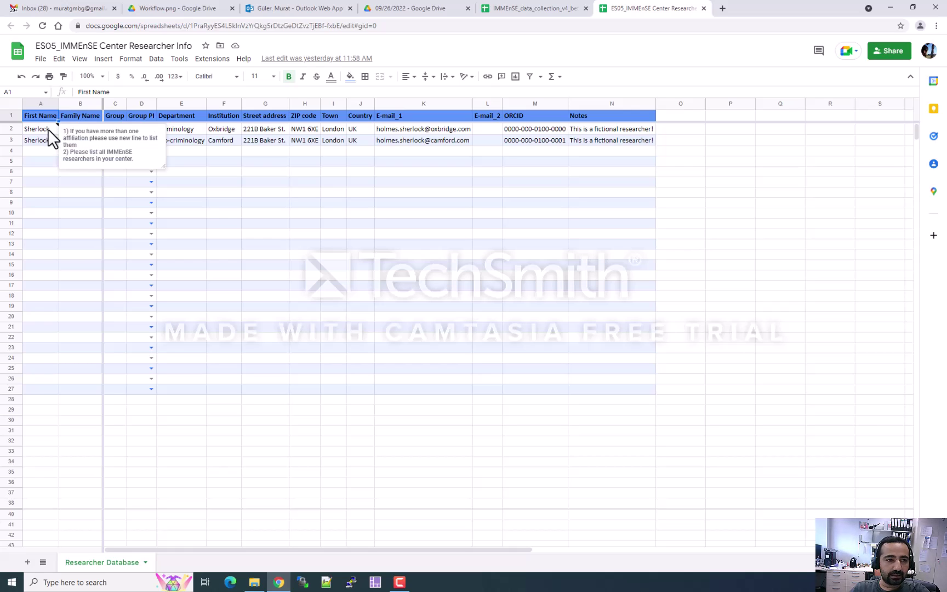
left_click(57, 172)
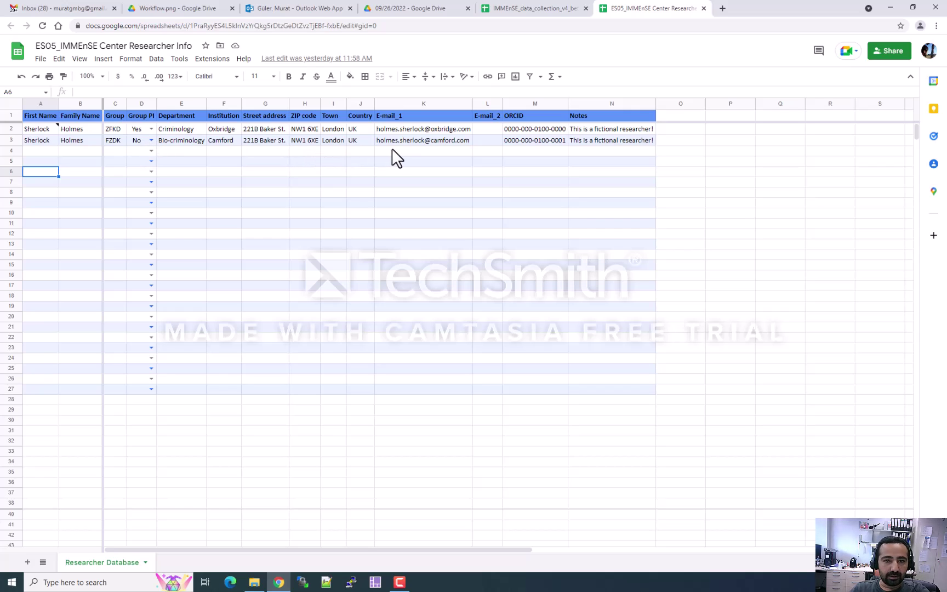
- Return to the 09/26/2022 Drive folder, check the open options for IMMEnSE_data_collection_v4_beta, and bring up that spreadsheet
left_click(421, 10)
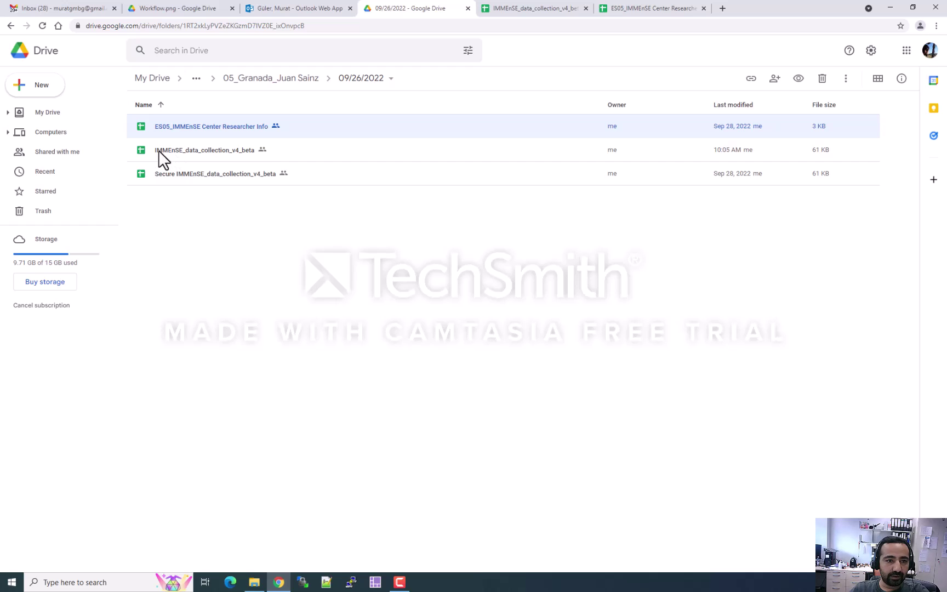
left_click(195, 150)
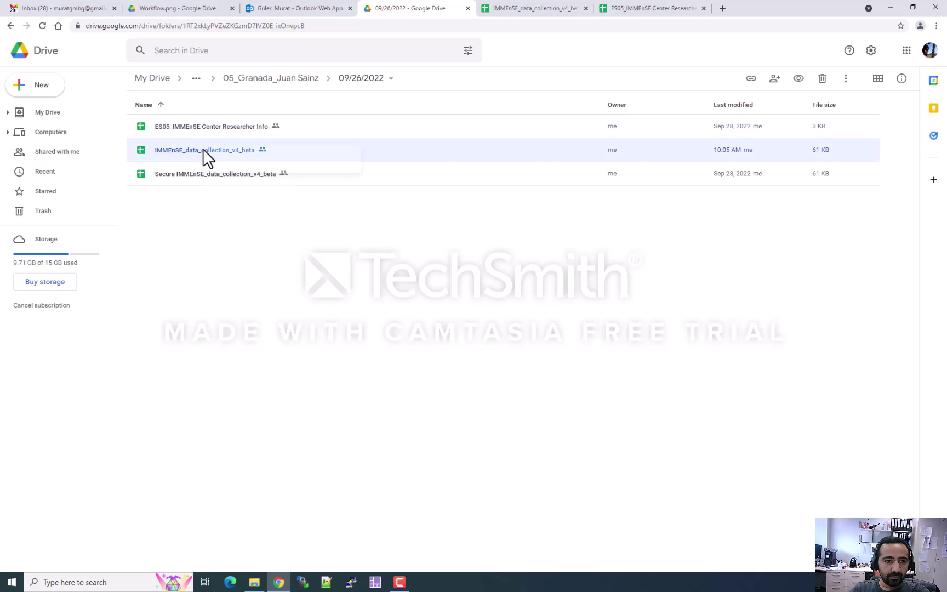
right_click(203, 148)
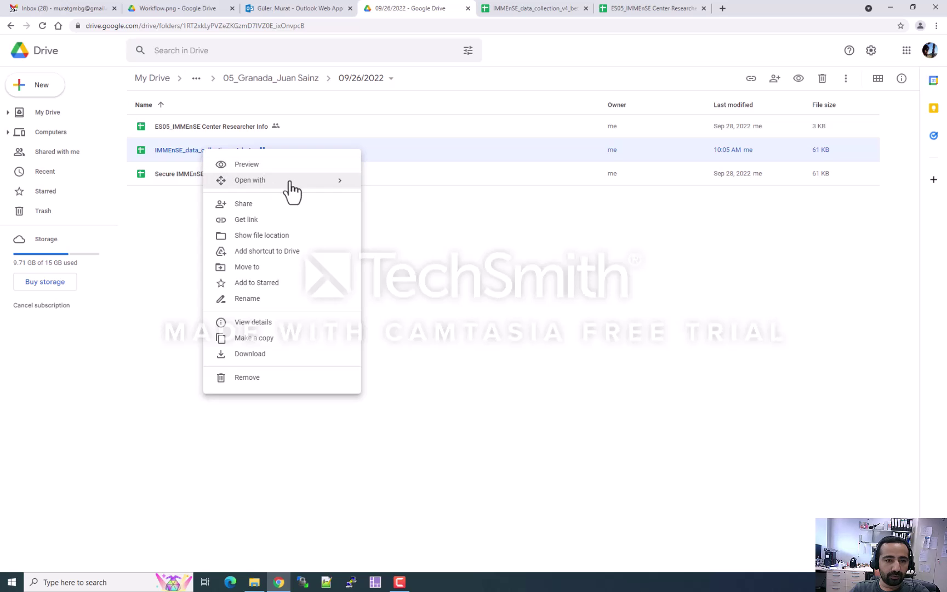
mouse_move(295, 185)
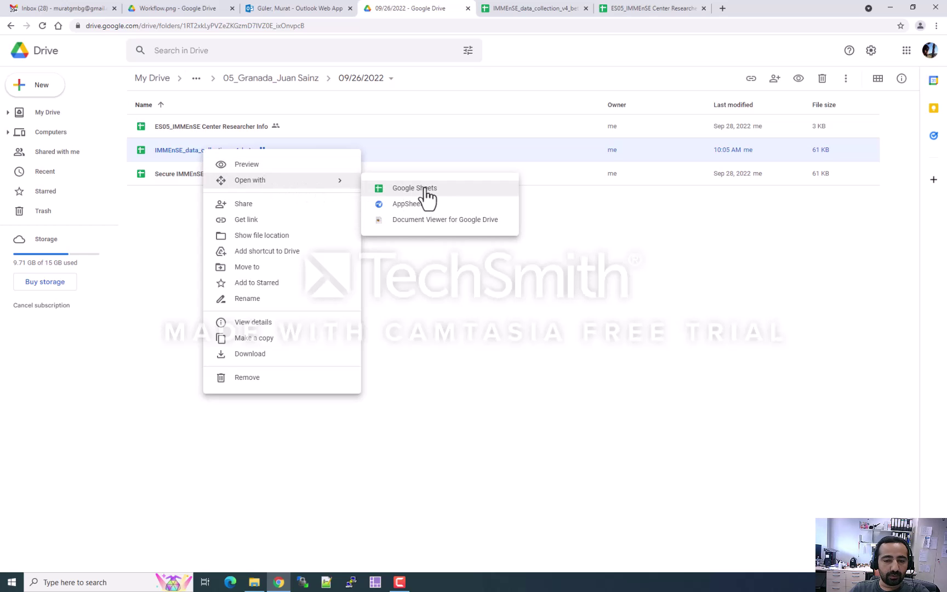
left_click(530, 8)
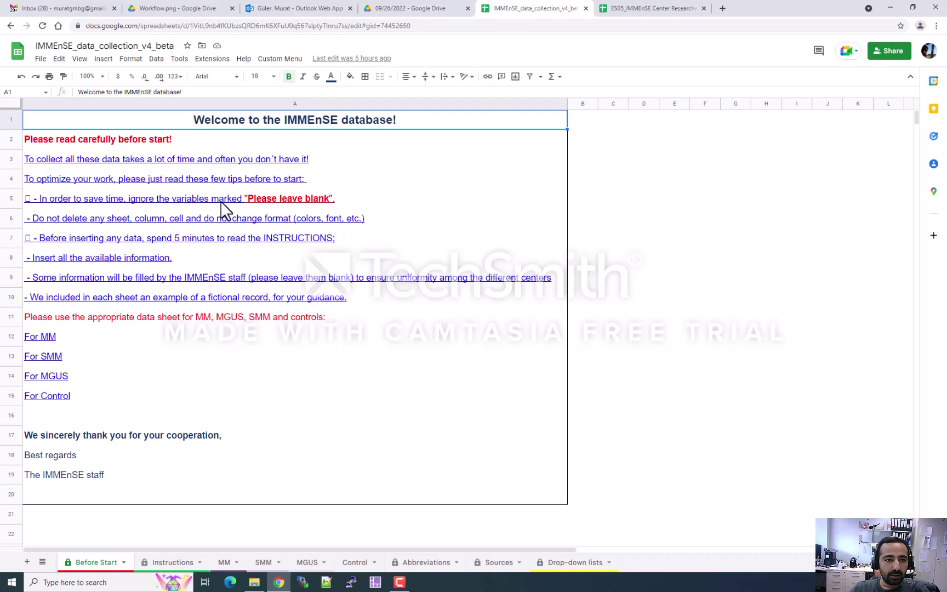
- Review the Before Start sheet's links to the disease group sheets and the variable descriptions on the Instructions sheet
mouse_move(83, 382)
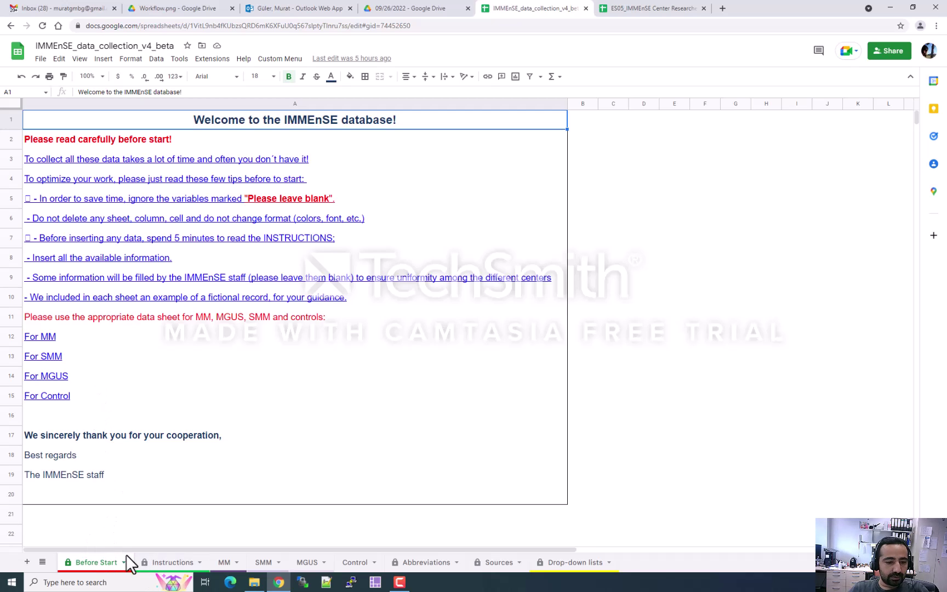
mouse_move(173, 363)
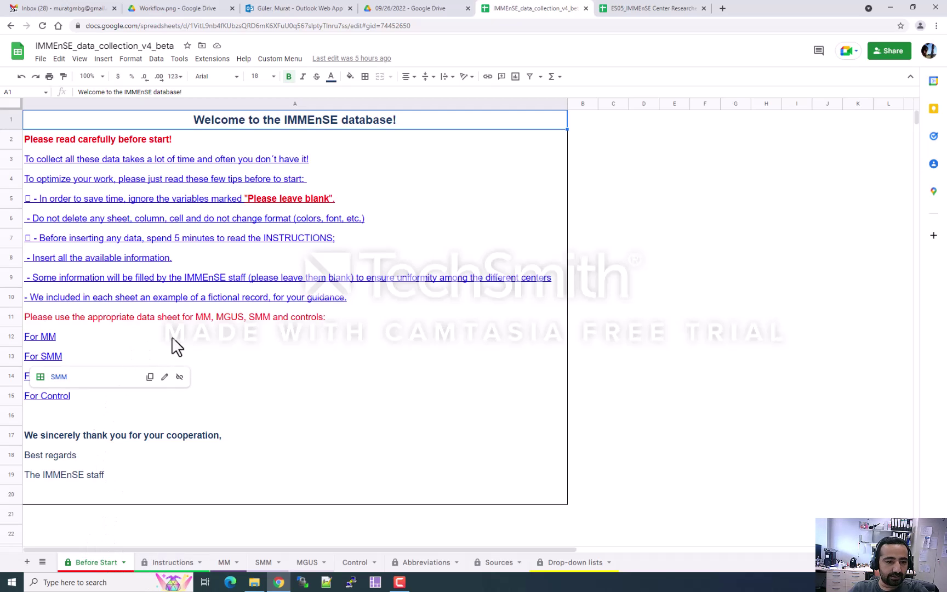
left_click(173, 563)
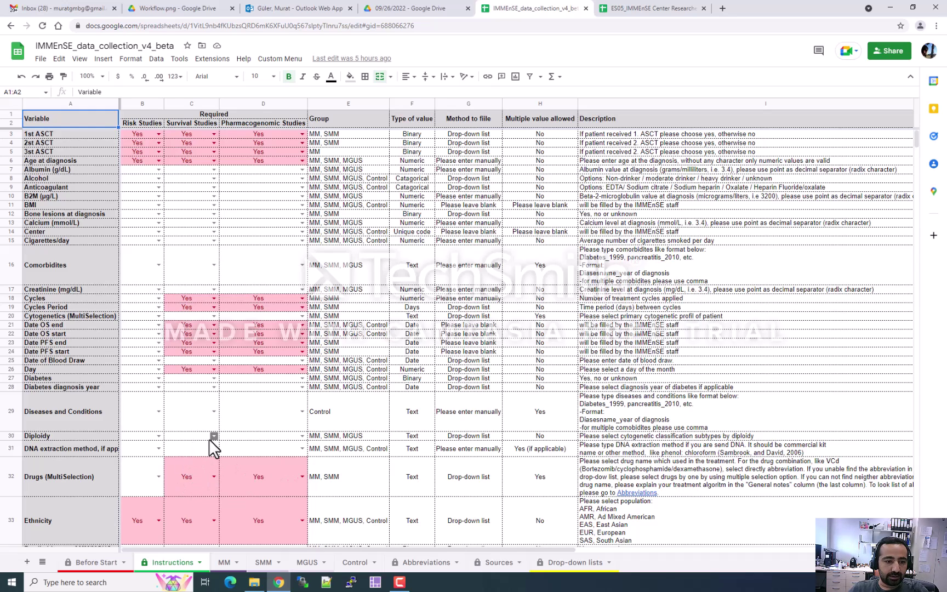
- Go to the MM data sheet and choose the day of birth for the patient in row 5
left_click(225, 564)
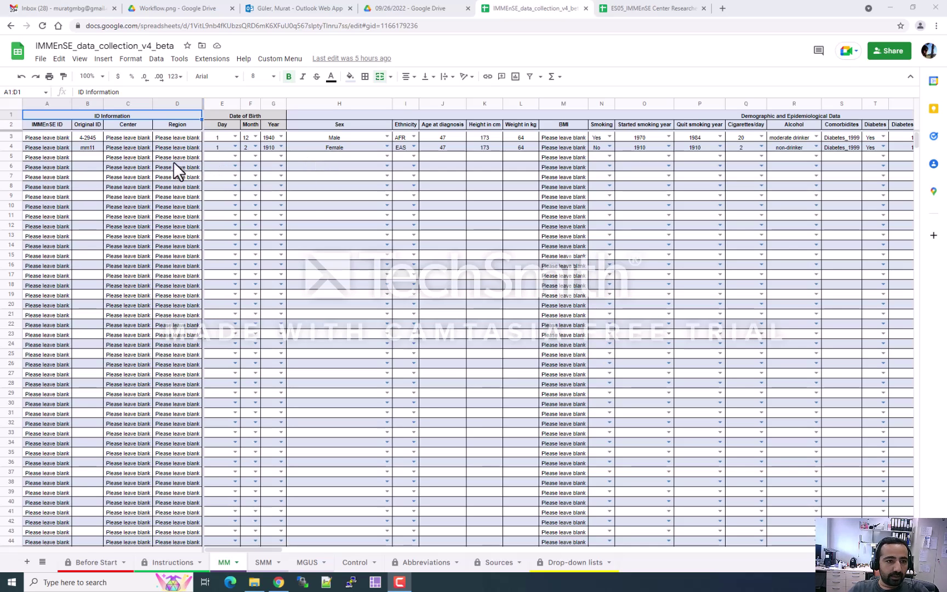
left_click(91, 156)
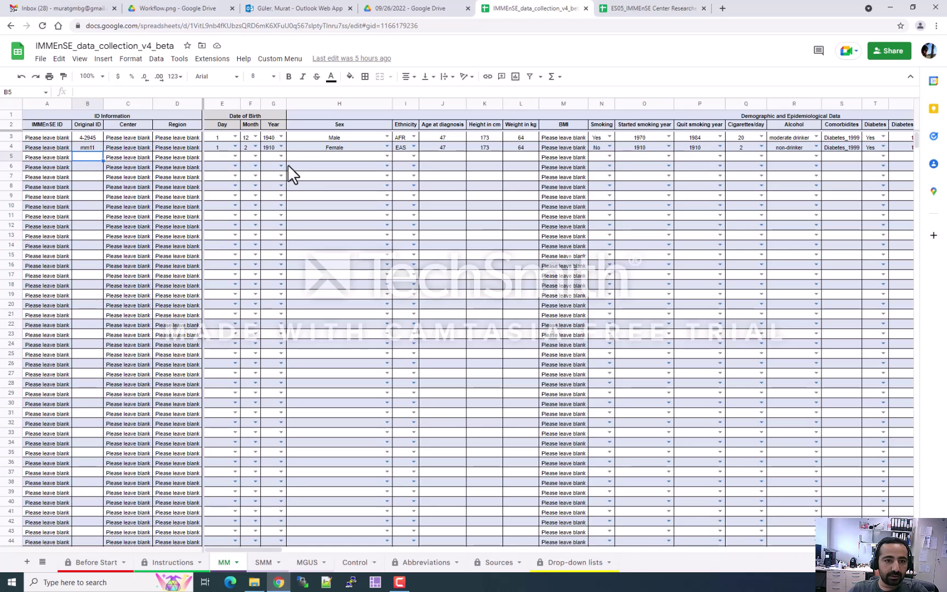
left_click(234, 156)
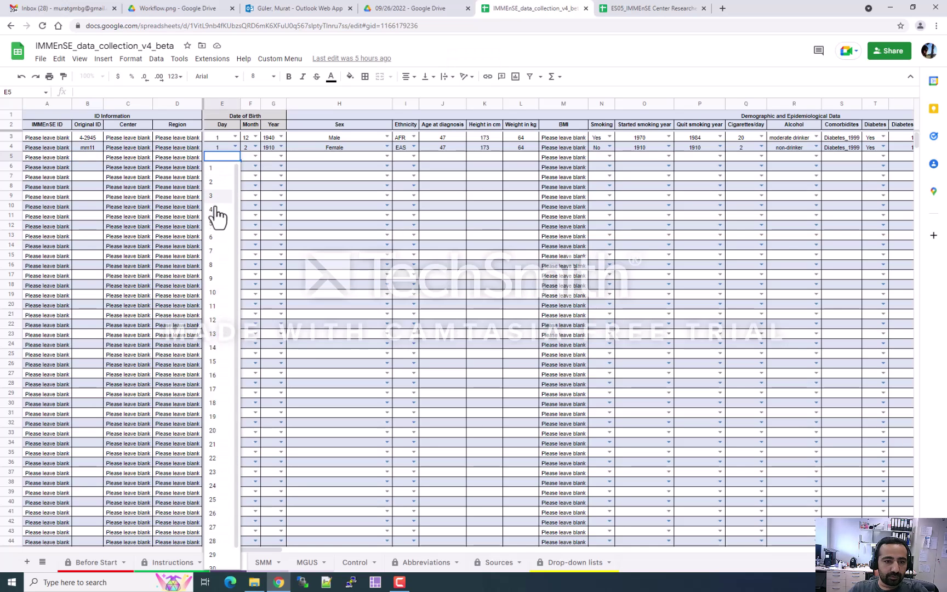
scroll(218, 263, "down", 1)
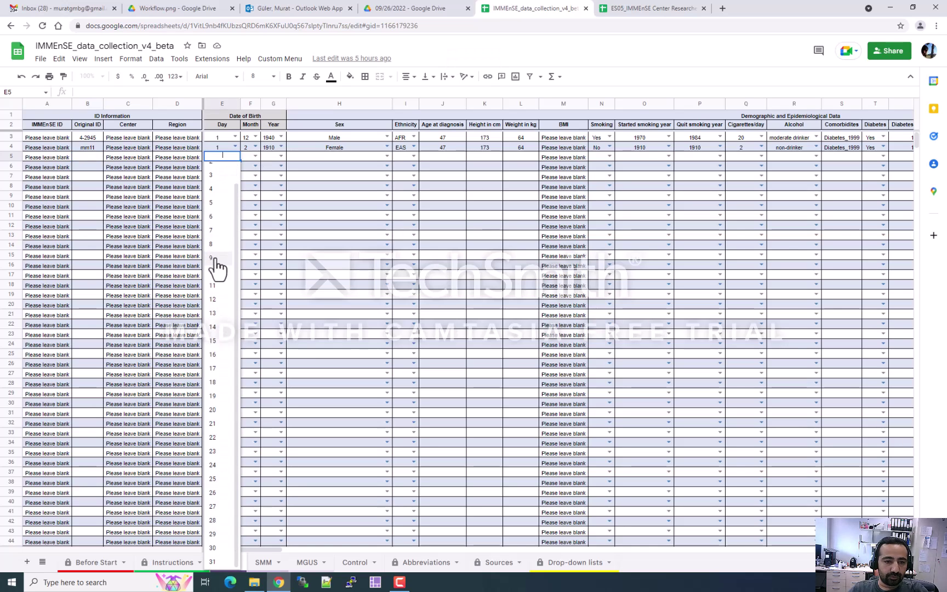
left_click(216, 260)
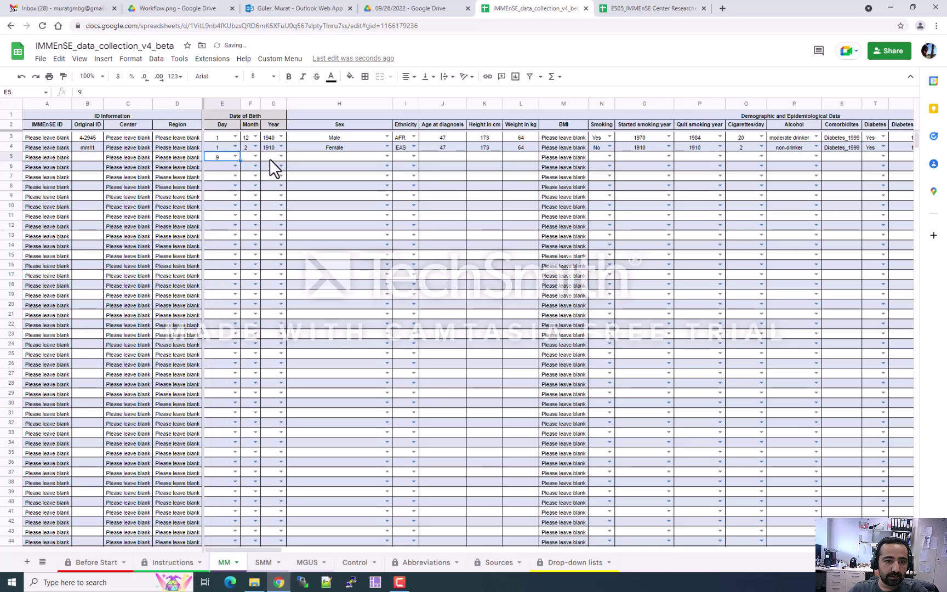
left_click(245, 156)
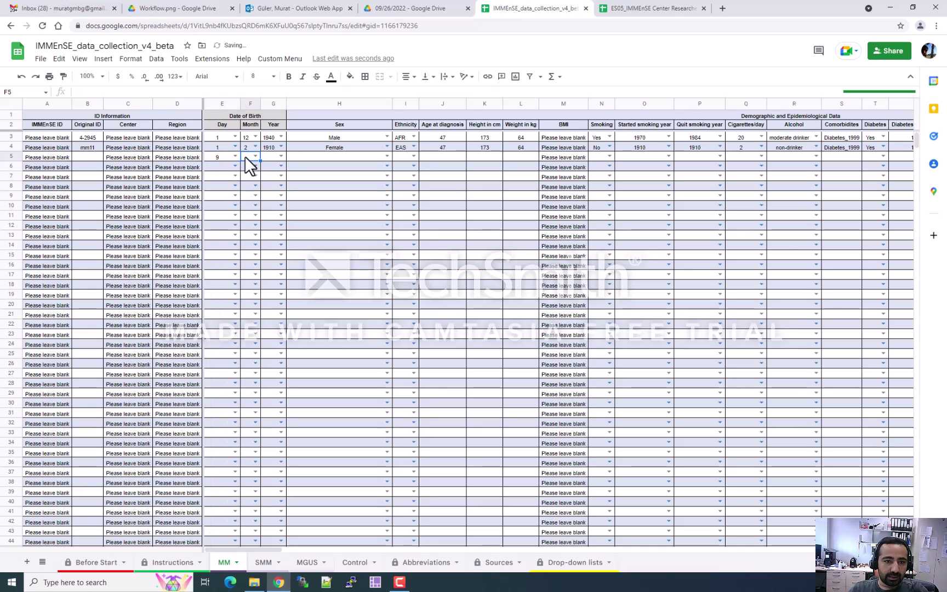
left_click(244, 155)
type("19")
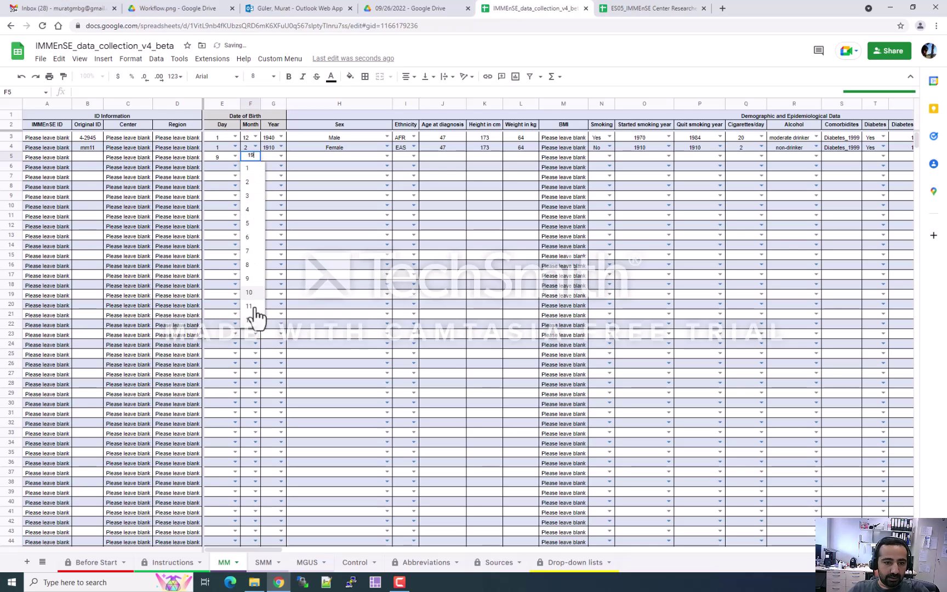
key("Escape")
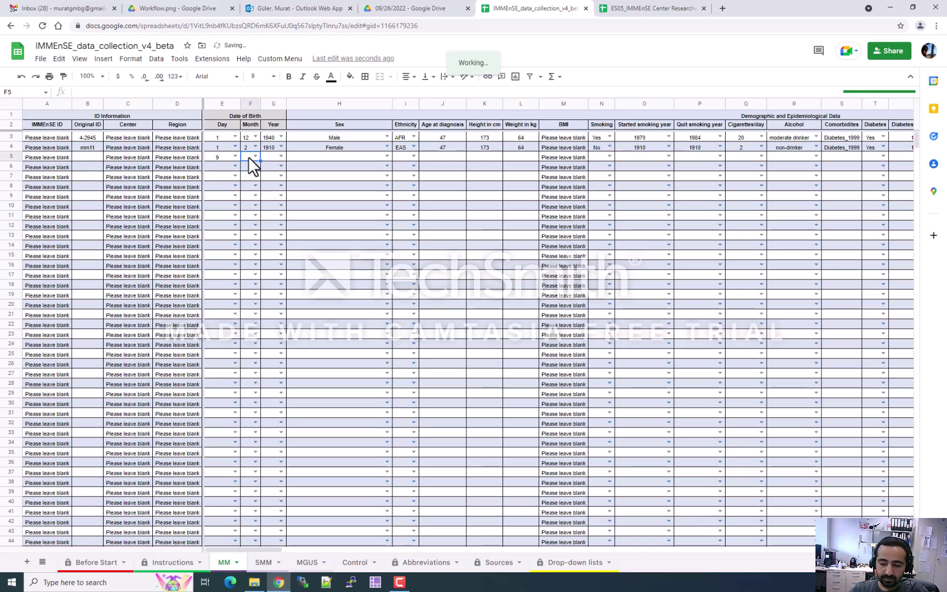
- Choose the month of birth for the patient in row 5 from the allowed values
type("1")
key("Return")
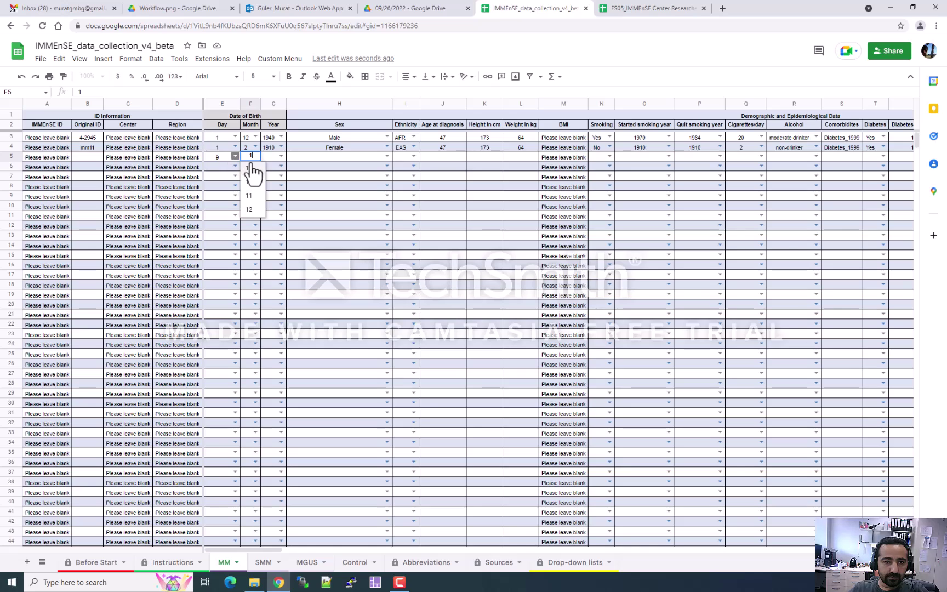
key("BackSpace")
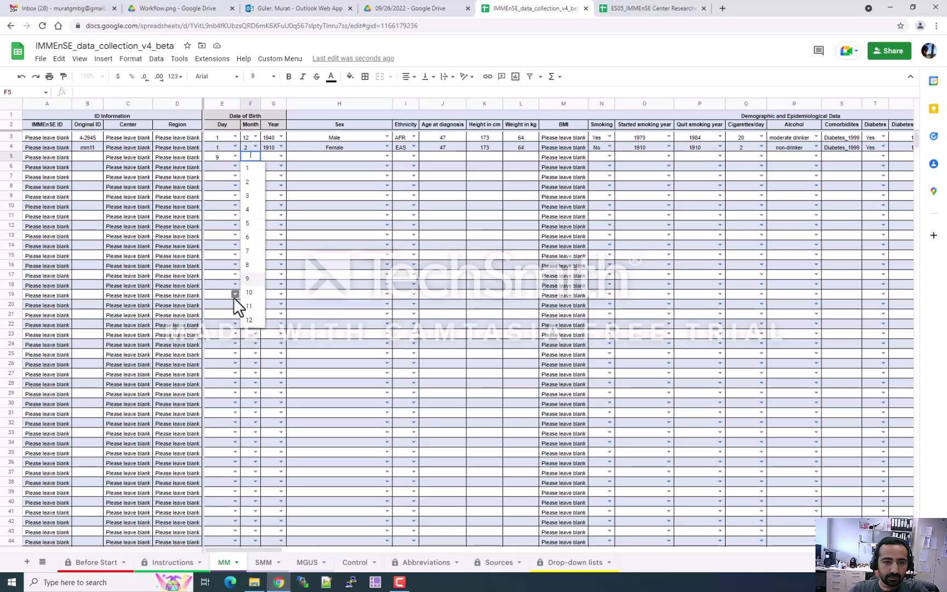
left_click(250, 319)
left_click(283, 197)
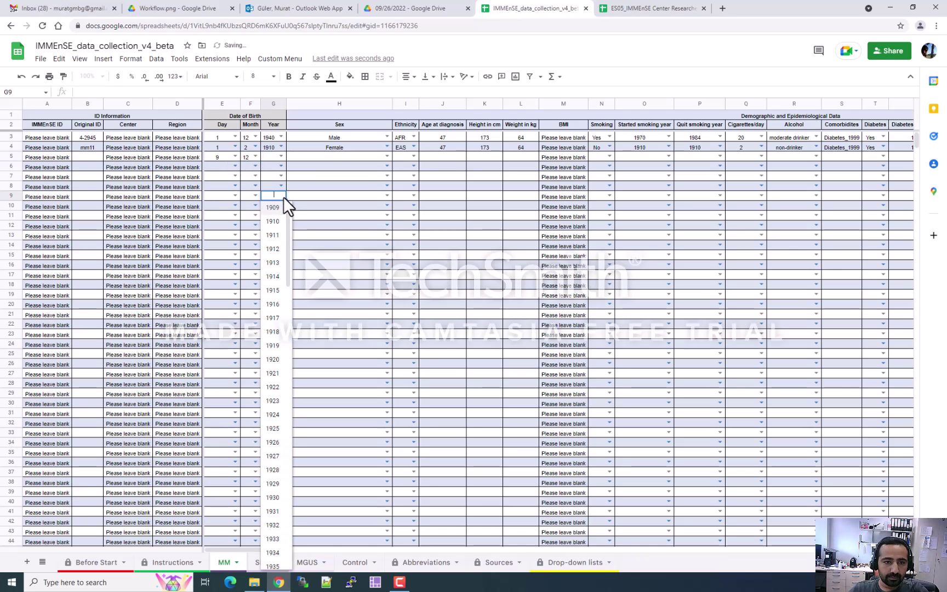
- Set the sex to Male and the ethnicity to EAS for the patient in row 5
left_click(310, 159)
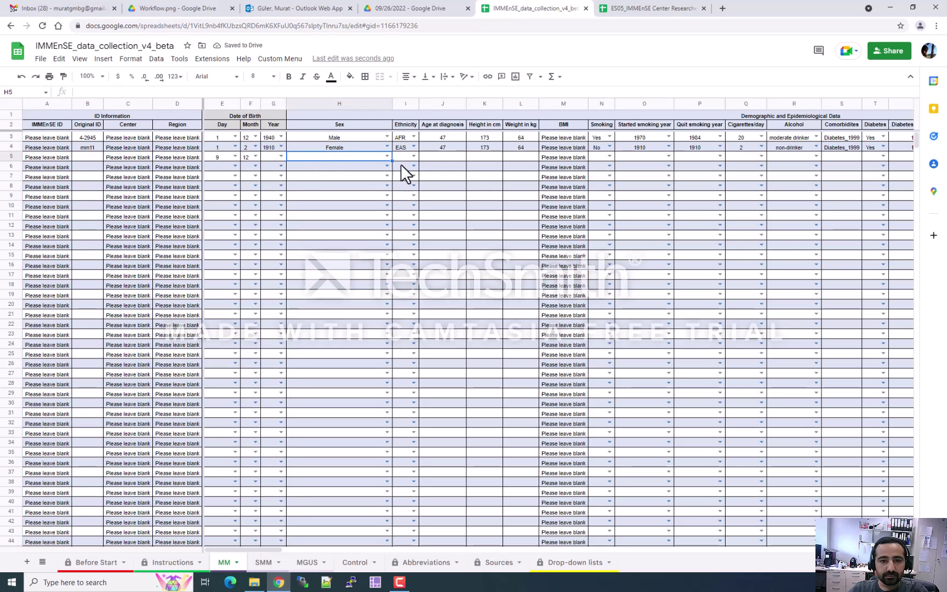
left_click(386, 156)
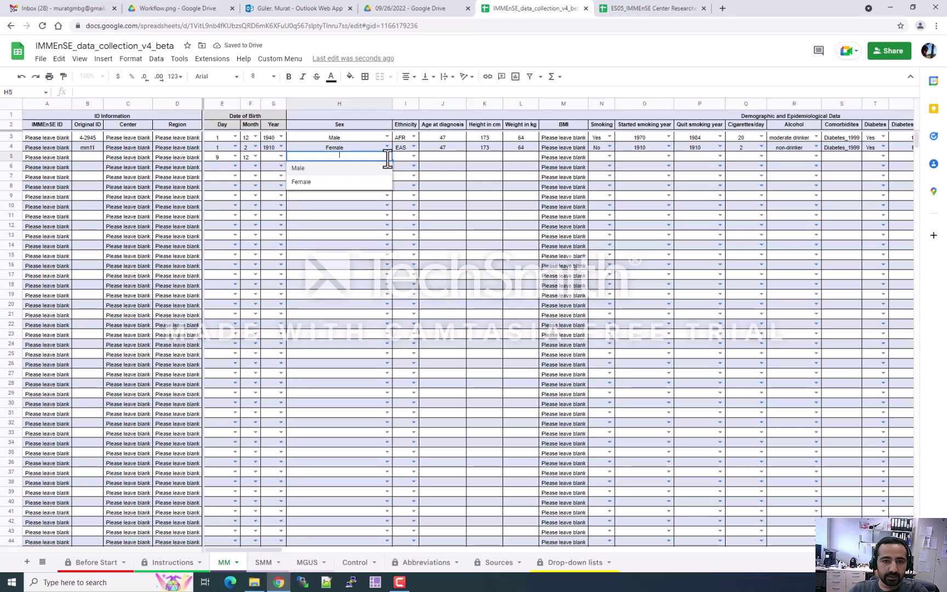
left_click(361, 170)
left_click(414, 156)
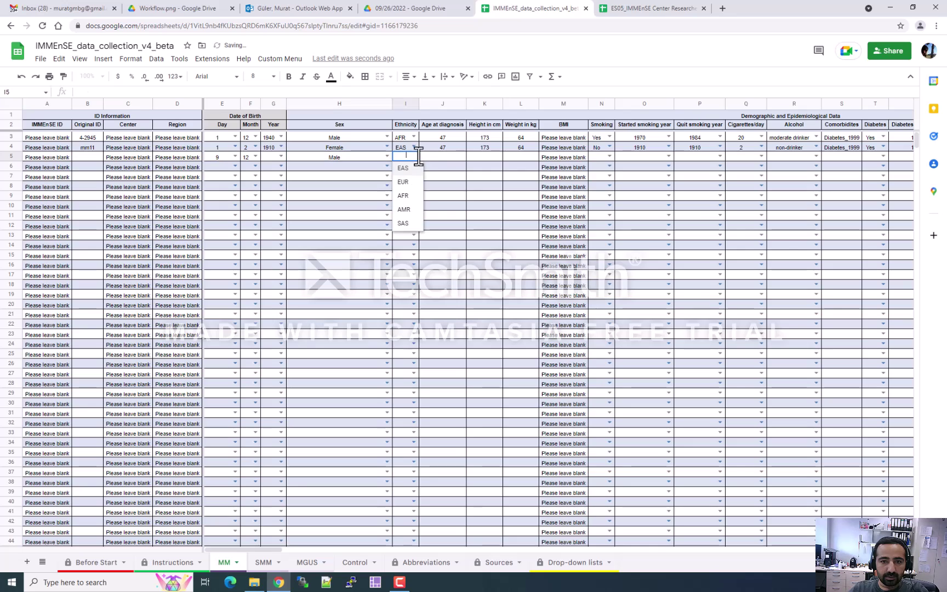
left_click(410, 178)
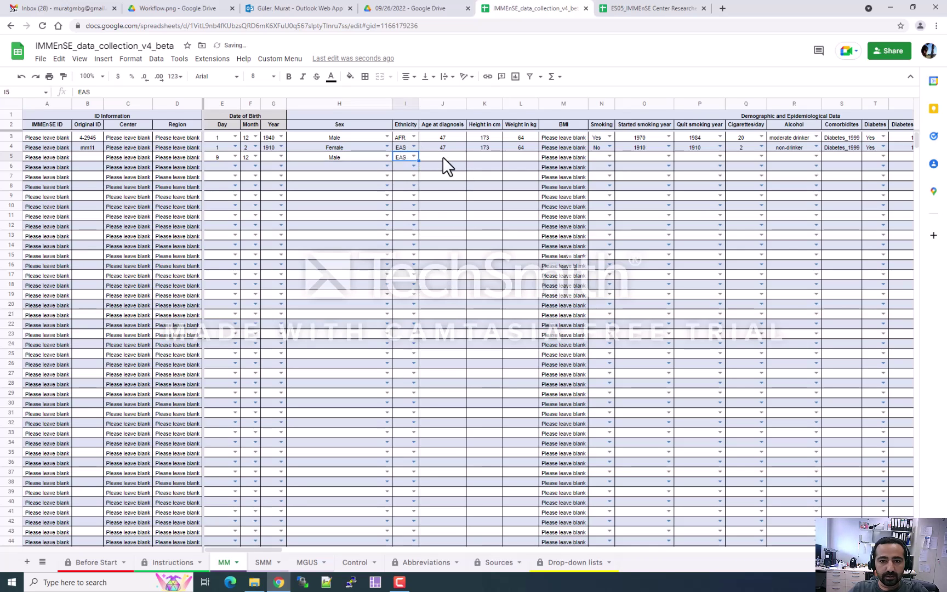
- Enter 48 as the age at diagnosis for the patient in row 5
left_click(444, 157)
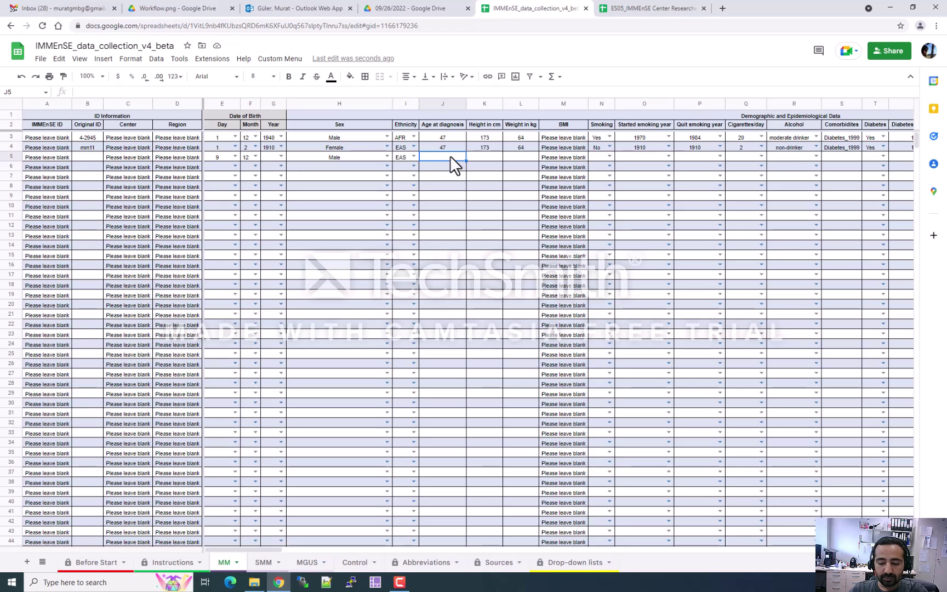
type("48")
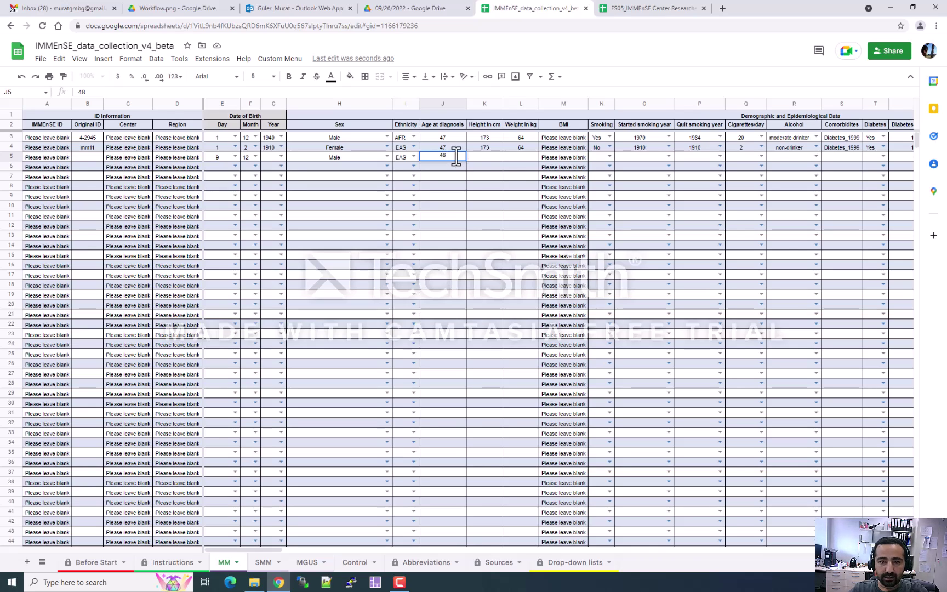
left_click(492, 155)
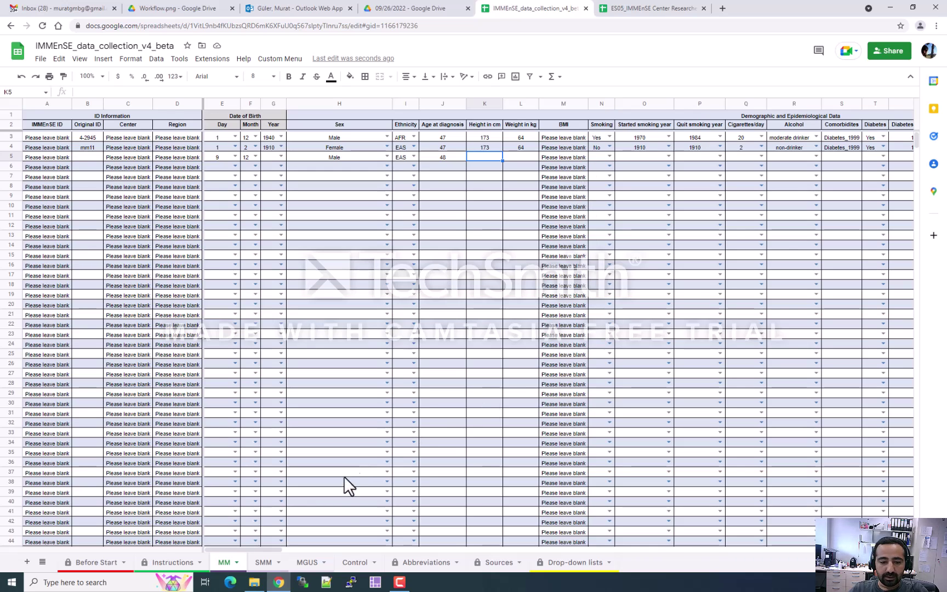
- Try to enter 1800 as the started smoking year for the patient in row 5
left_click_drag(245, 548, 276, 544)
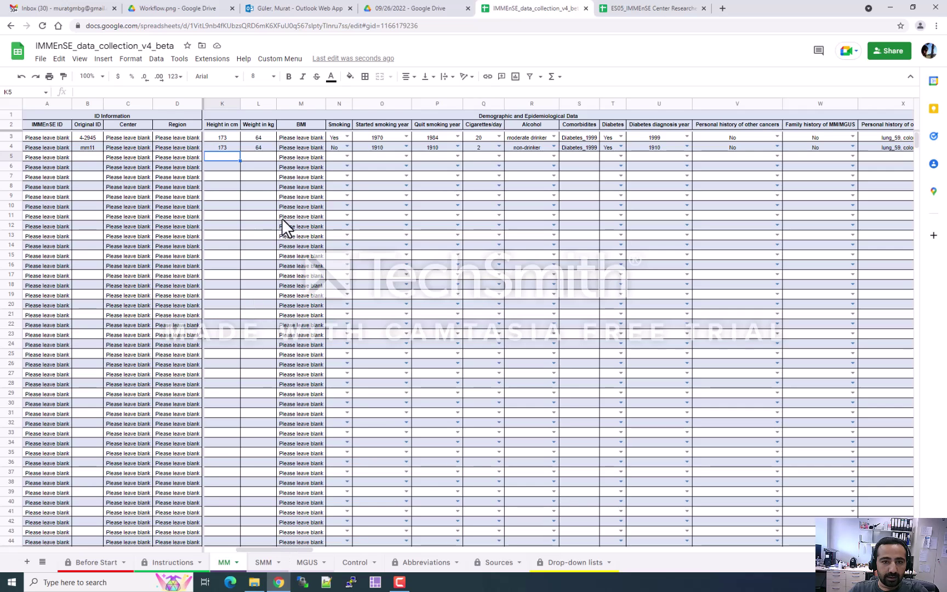
left_click(363, 158)
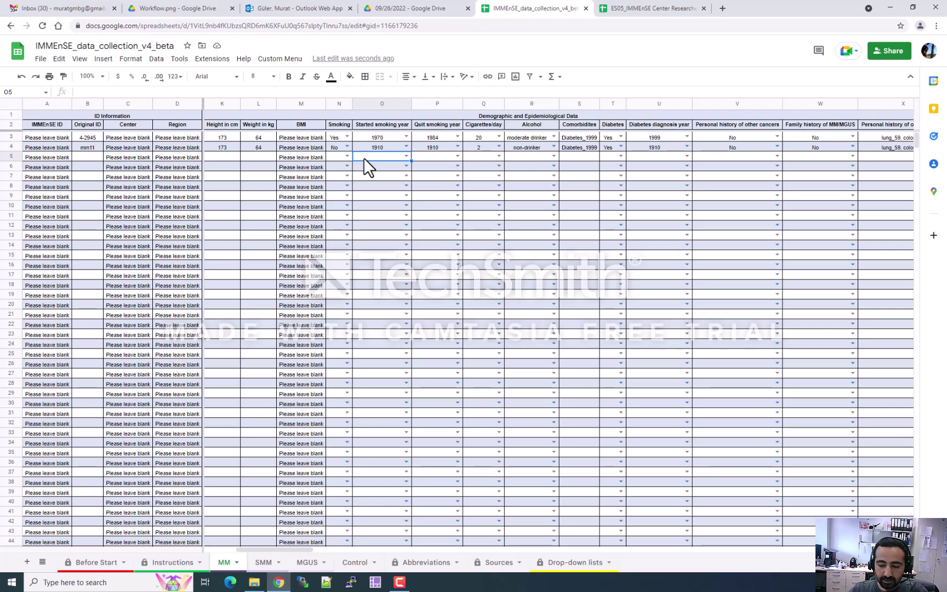
type("1800")
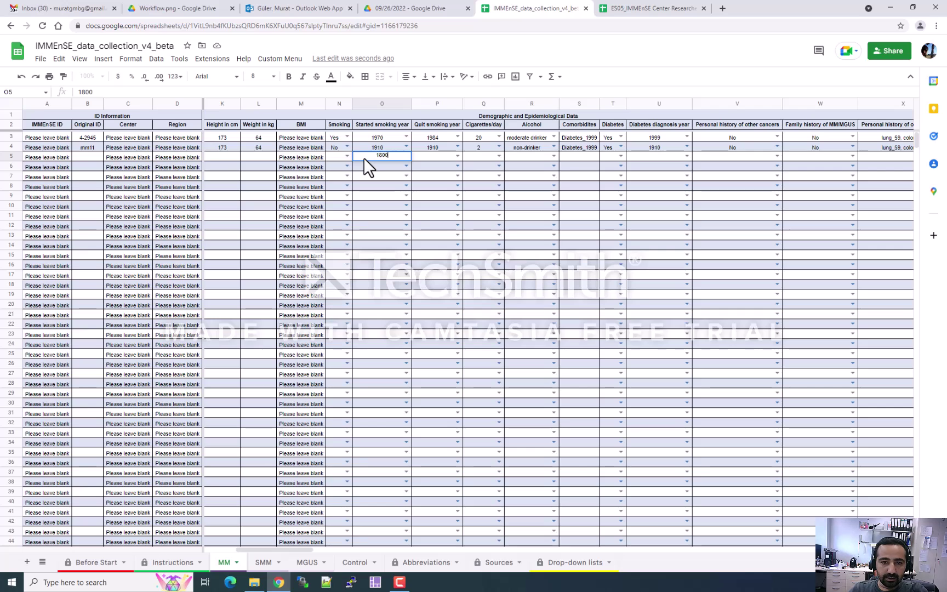
left_click(387, 174)
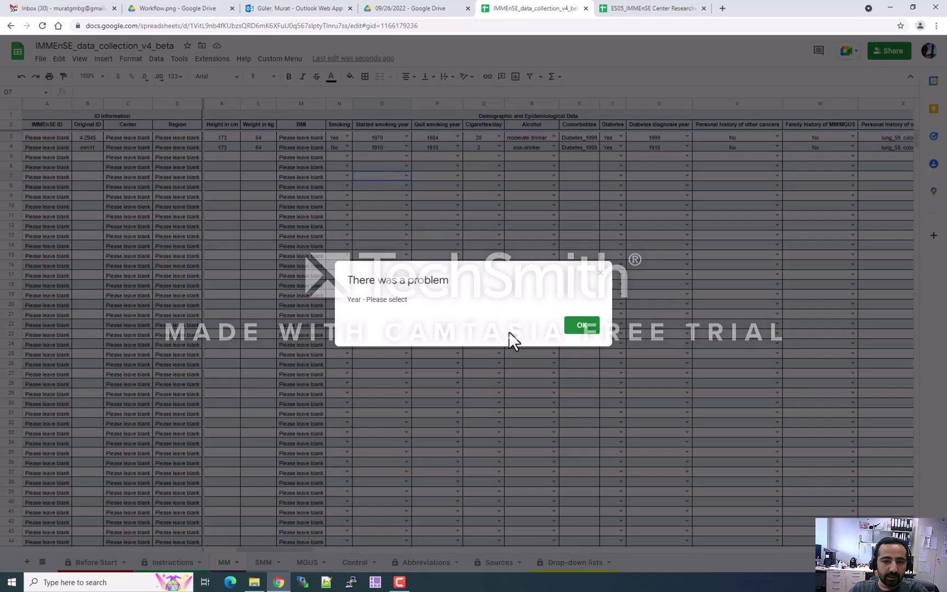
left_click(582, 329)
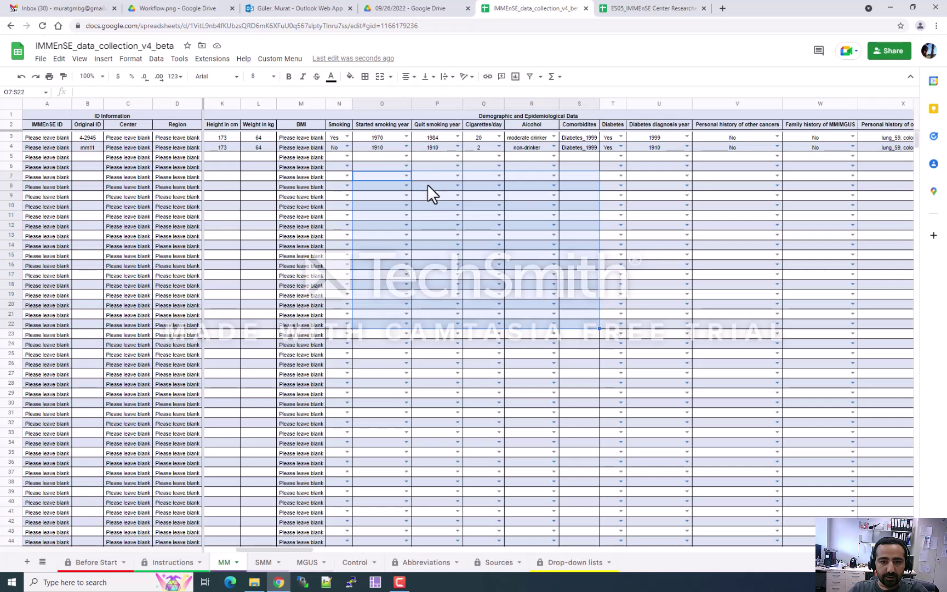
- Choose 1909 from the allowed values as the started smoking year for the patient in row 5
left_click(406, 156)
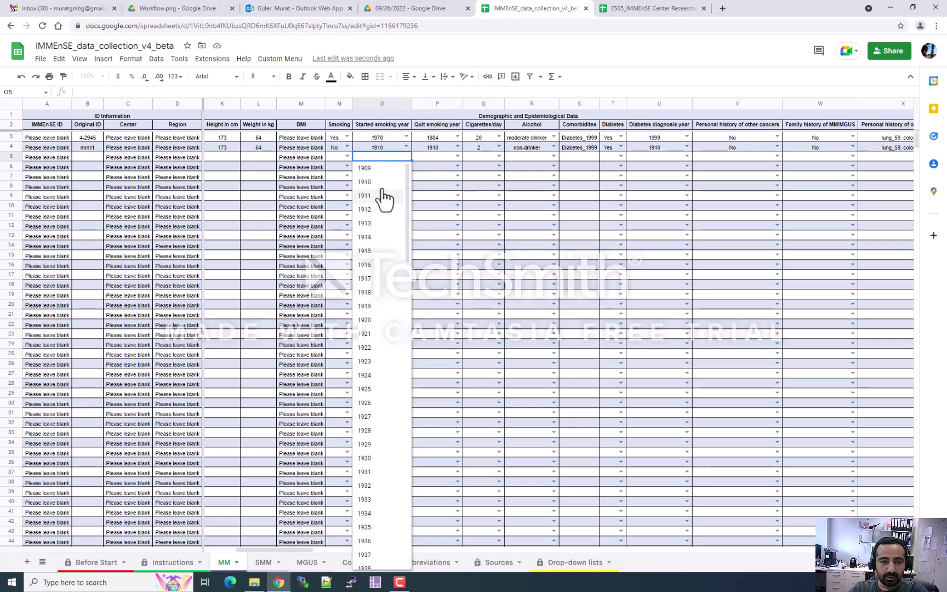
left_click(381, 168)
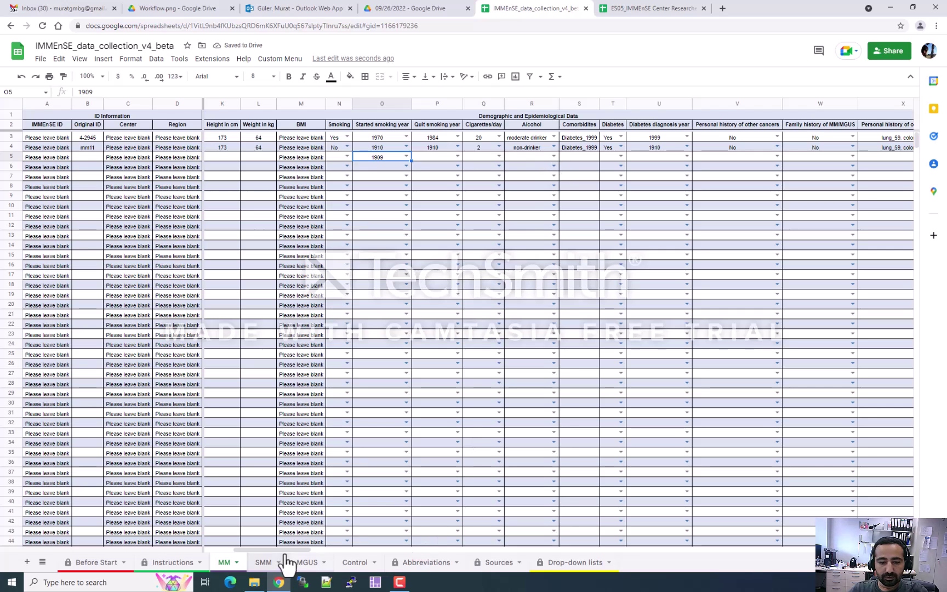
- Start the custom MultiSelection script for the Serotype MM cell in row 5
left_click_drag(289, 548, 387, 547)
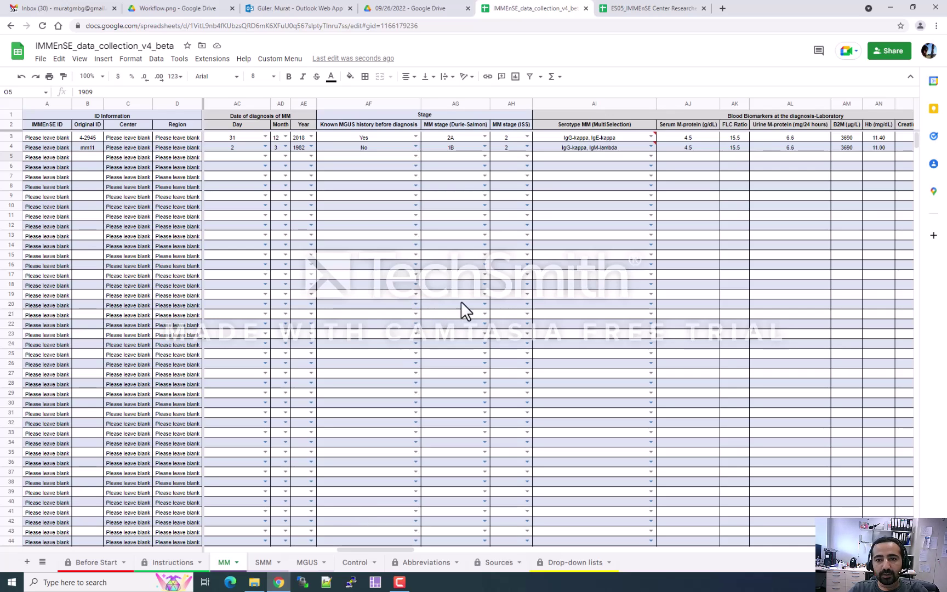
left_click(559, 157)
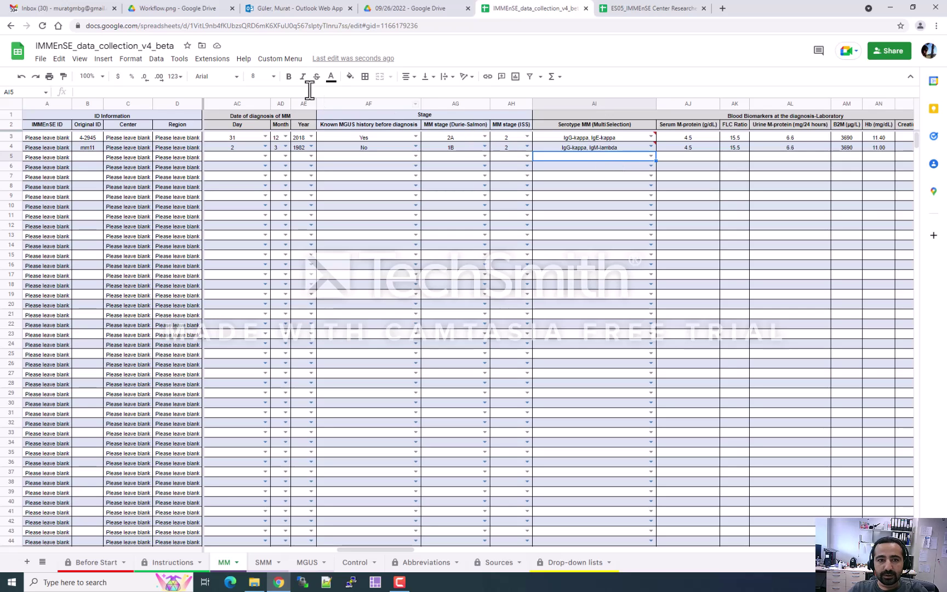
left_click(280, 60)
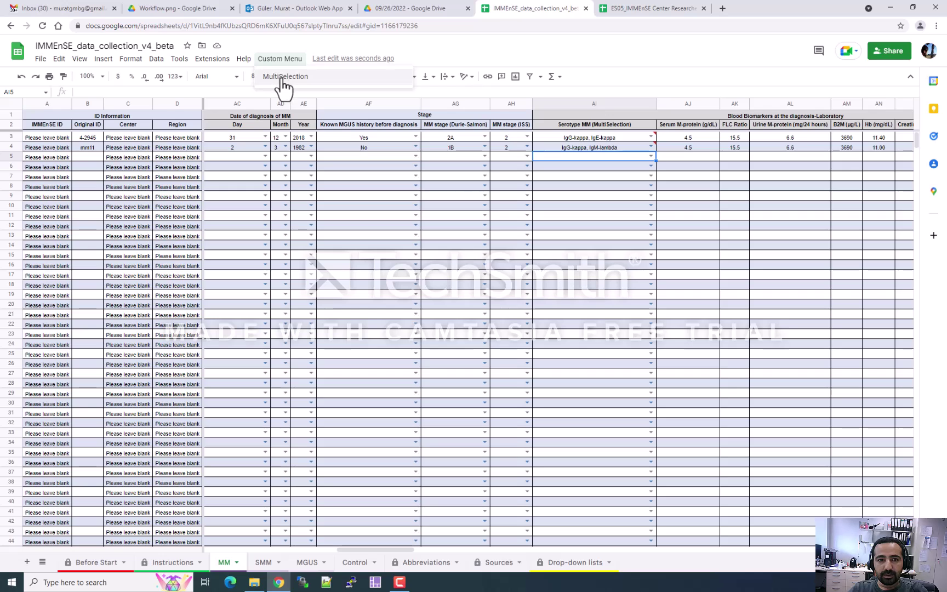
left_click(295, 78)
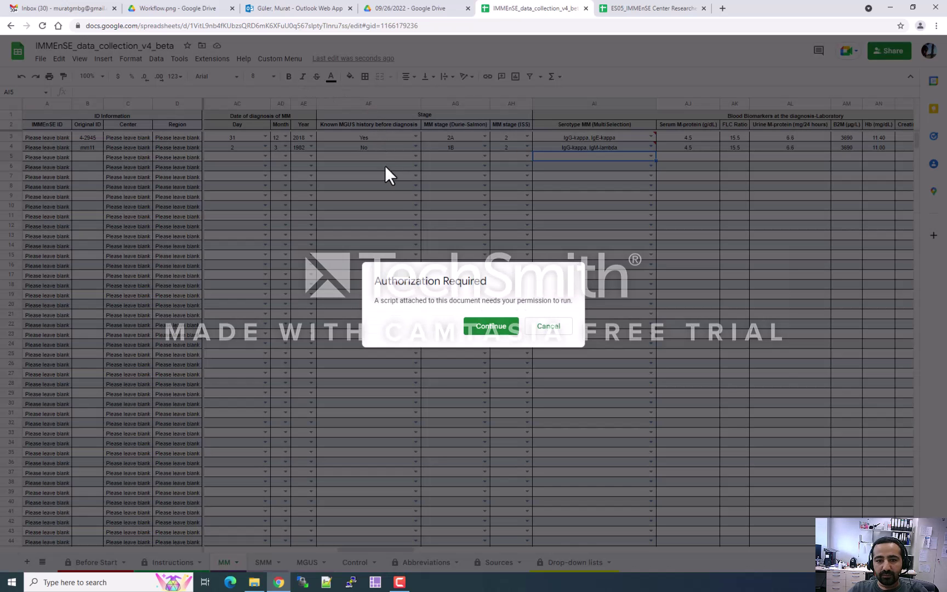
- Authorize the unverified IMMEnSE_data_collection_v4_FC_MG script and allow it access to the Google account
left_click(491, 328)
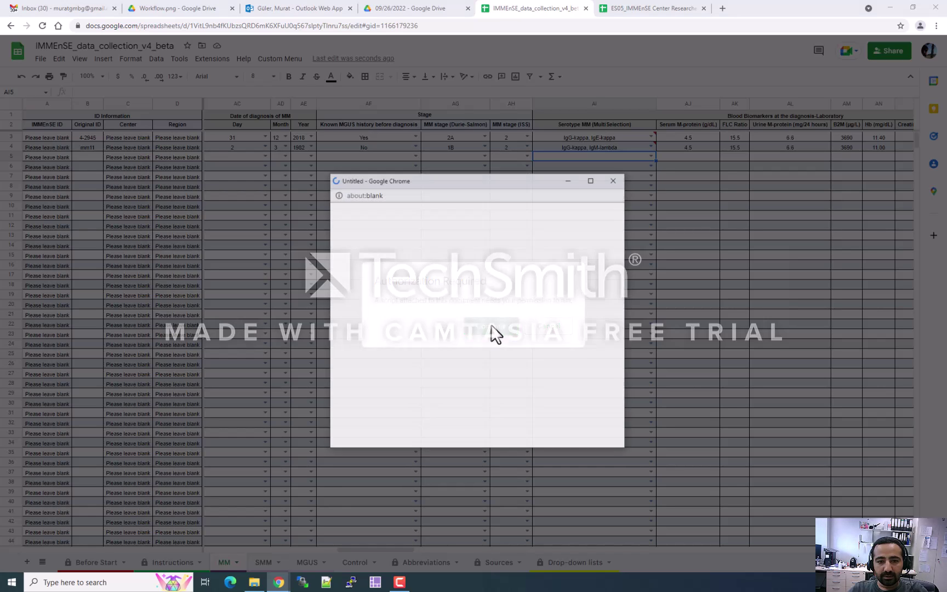
left_click(403, 307)
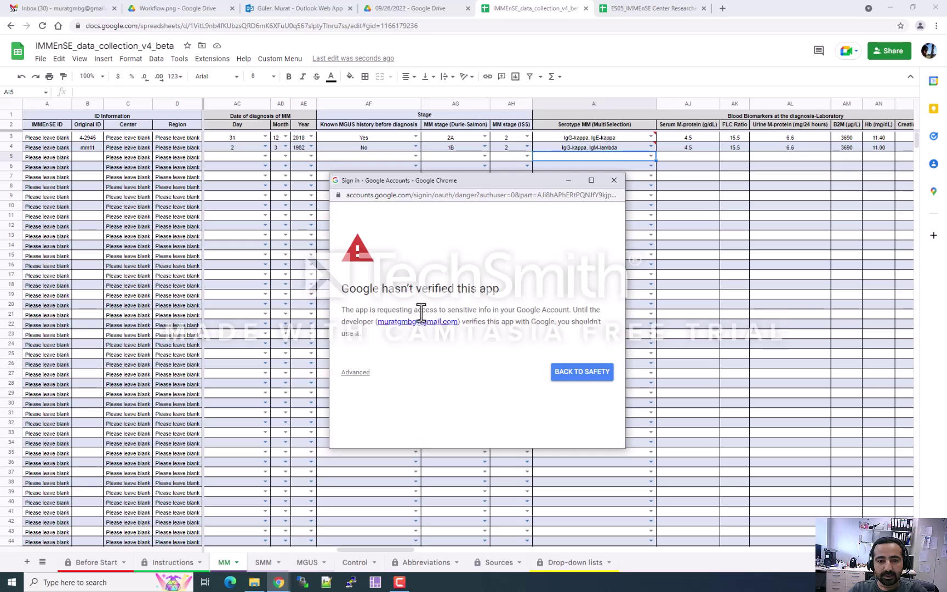
left_click(360, 373)
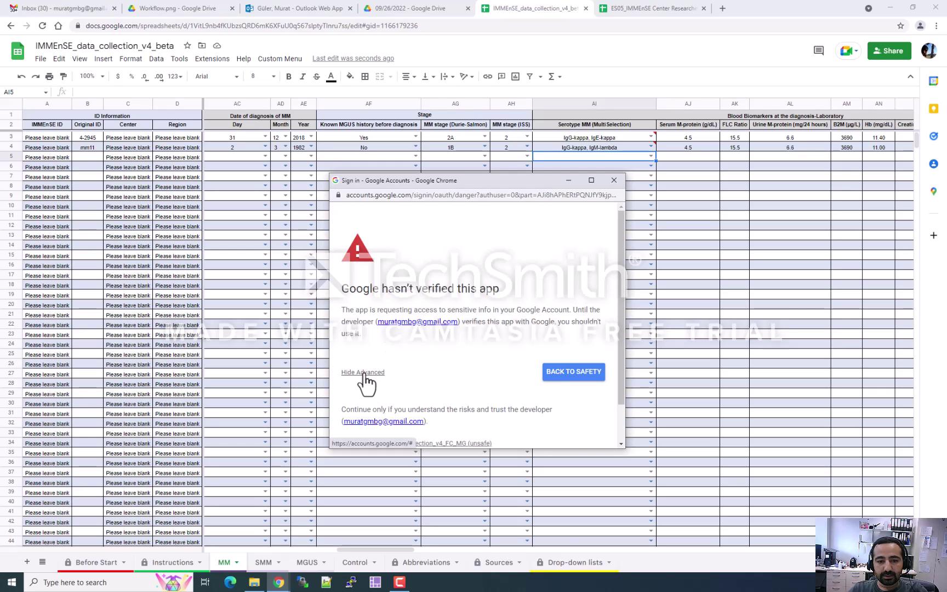
scroll(417, 362, "down", 1)
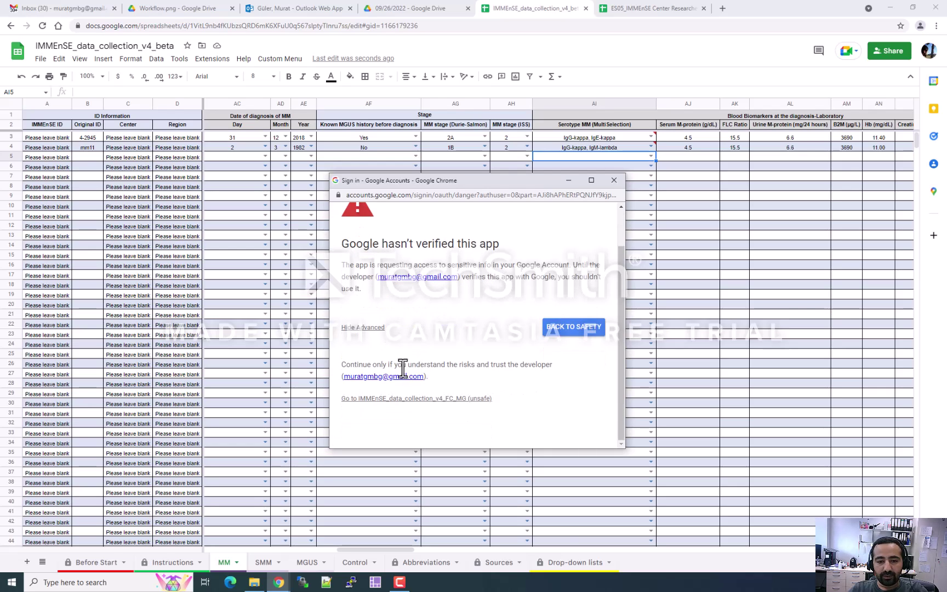
left_click(411, 399)
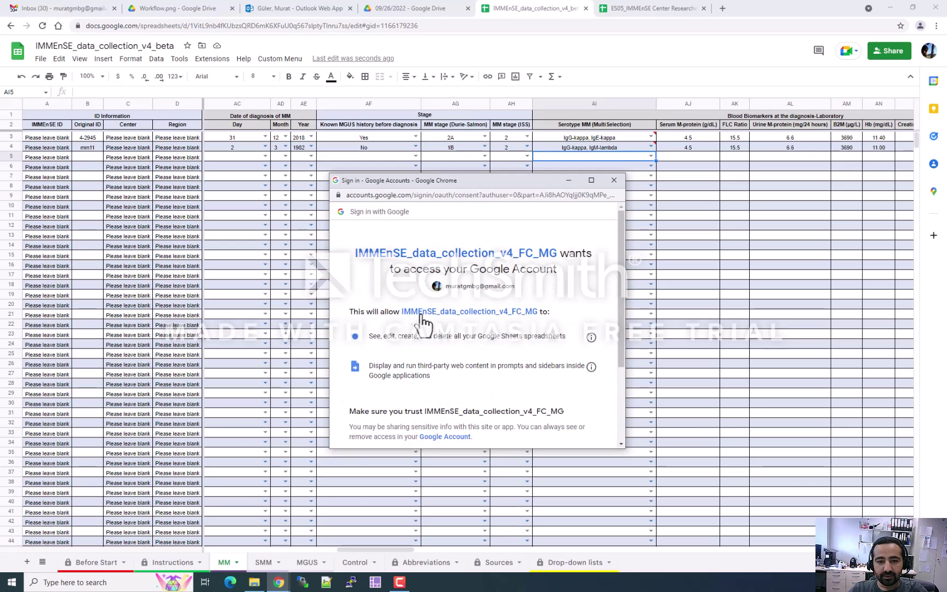
scroll(458, 323, "down", 2)
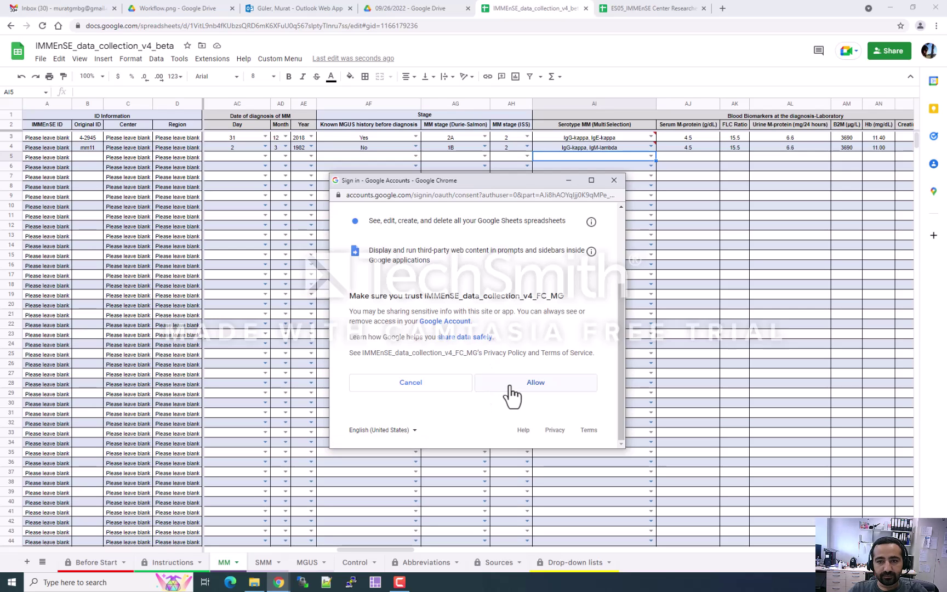
left_click(510, 383)
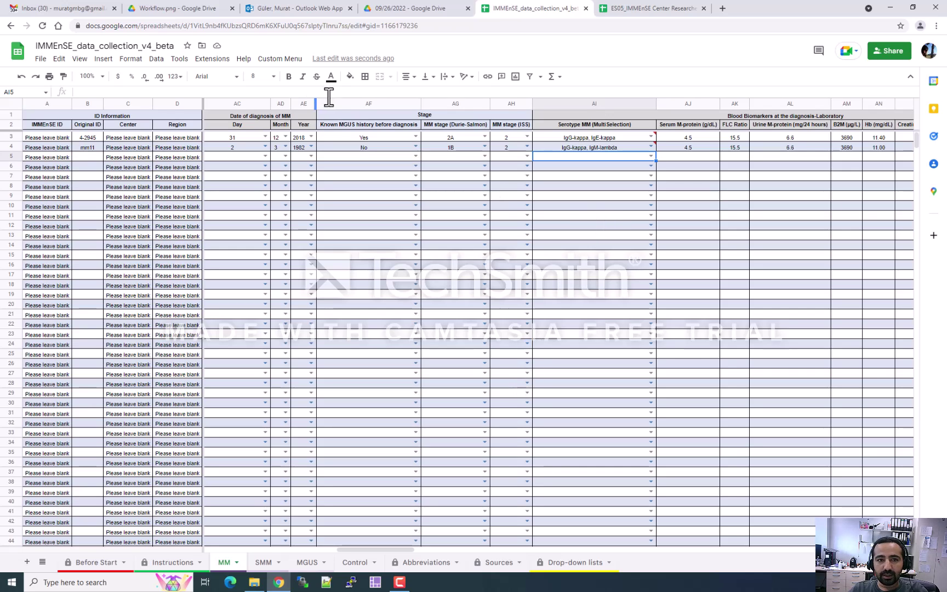
- Run MultiSelection again and fill row 5's Serotype MM cell with IgG-kappa and IgA-kappa
left_click(278, 59)
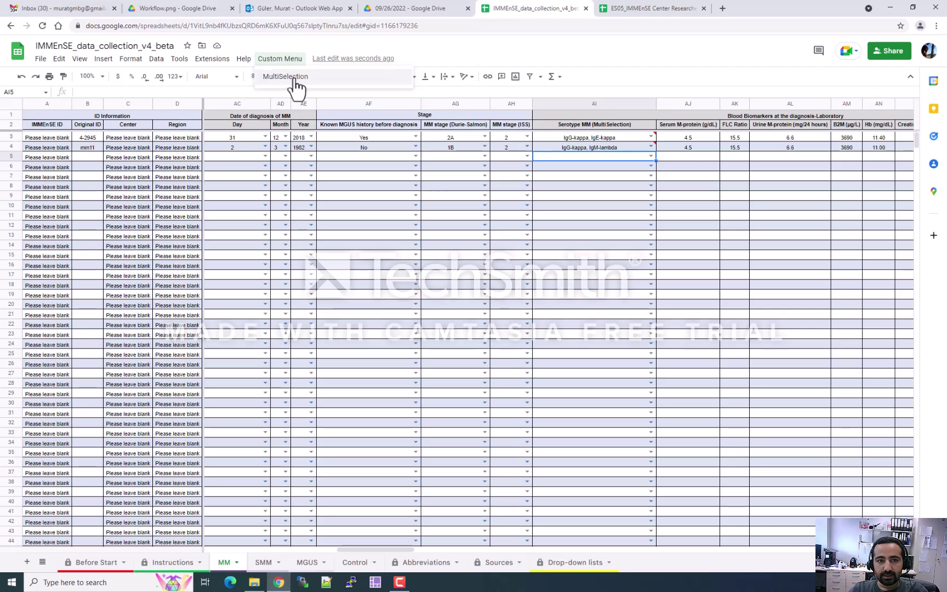
left_click(285, 77)
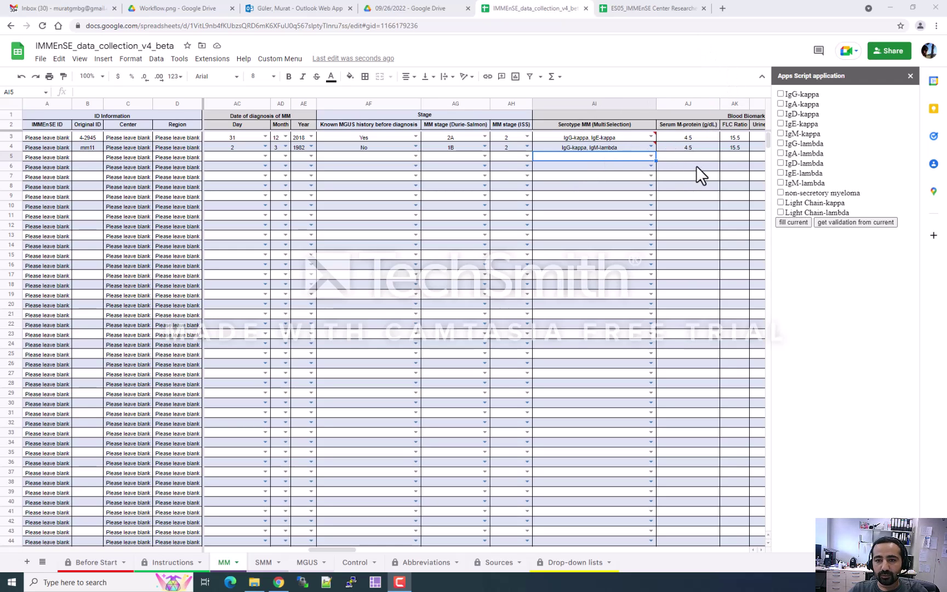
left_click(780, 94)
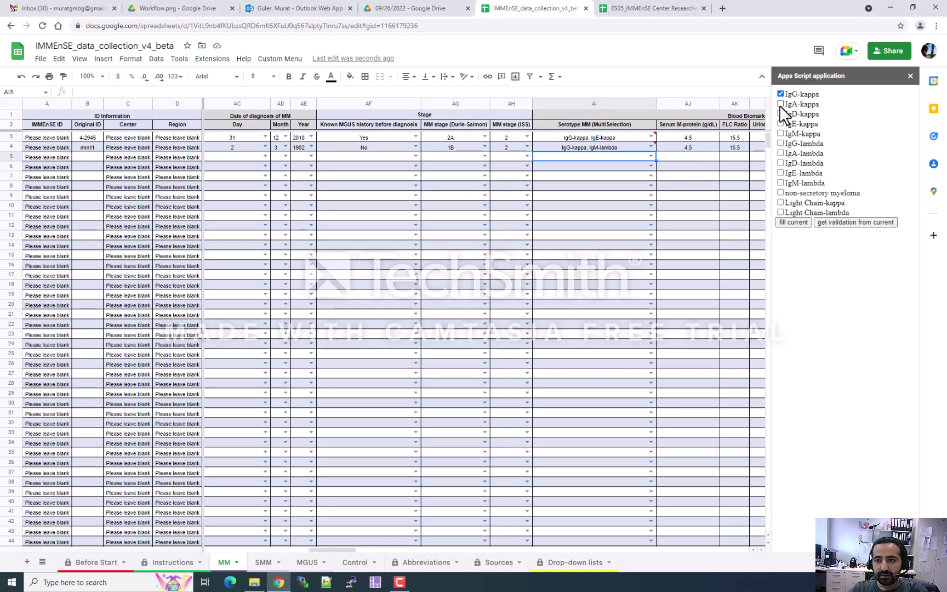
left_click(780, 103)
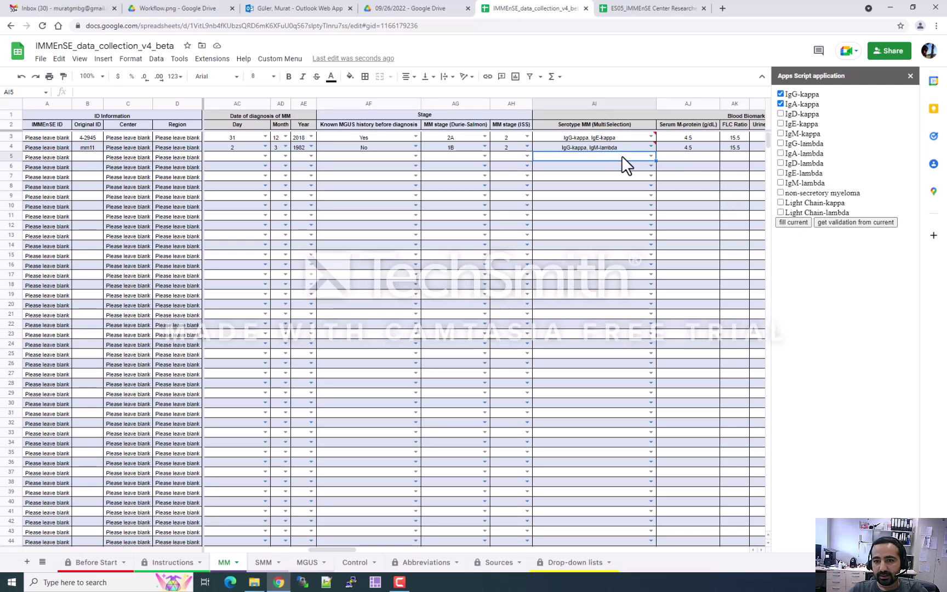
left_click(795, 222)
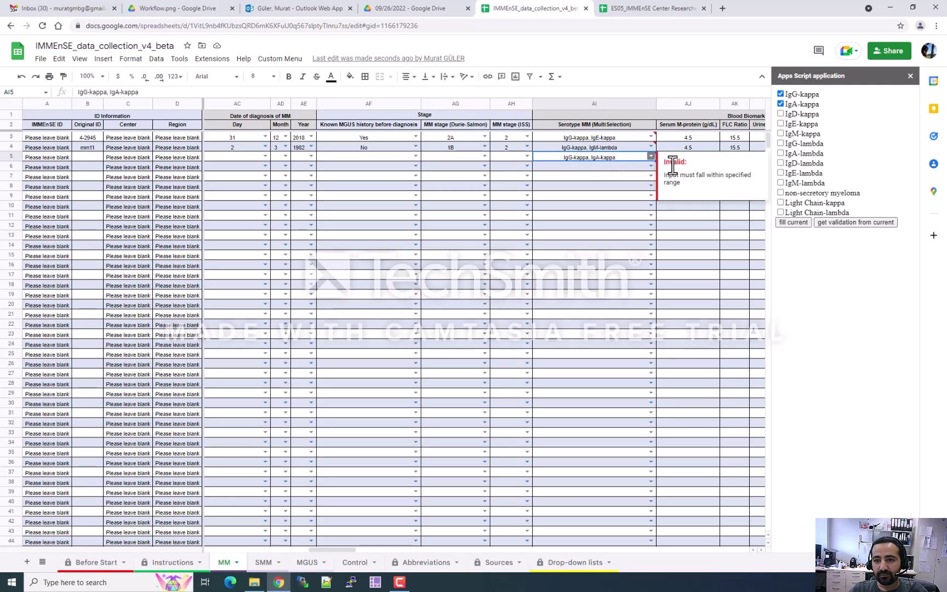
- Set the Serotype MM cell in row 6 to the single value IgG-kappa
left_click(617, 165)
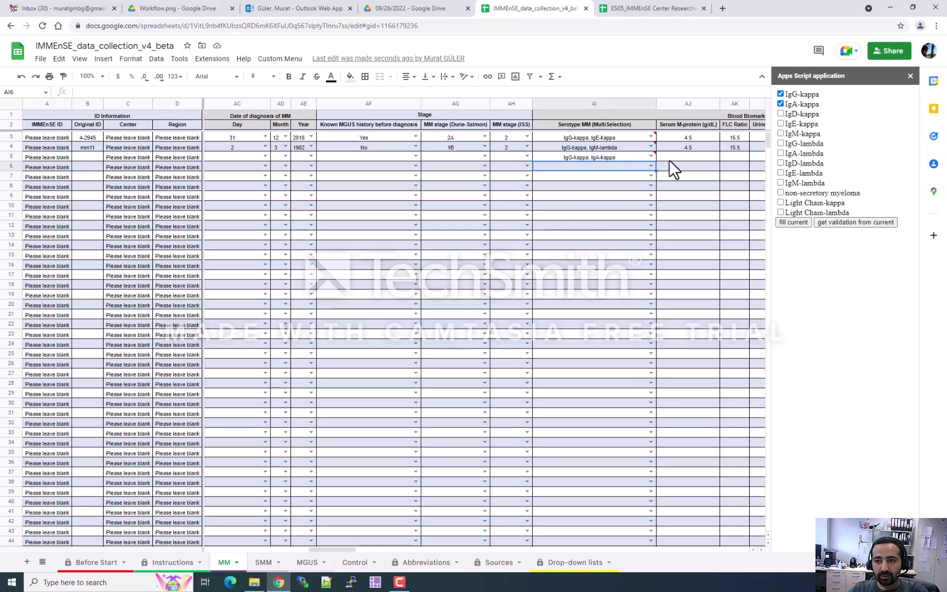
left_click(650, 165)
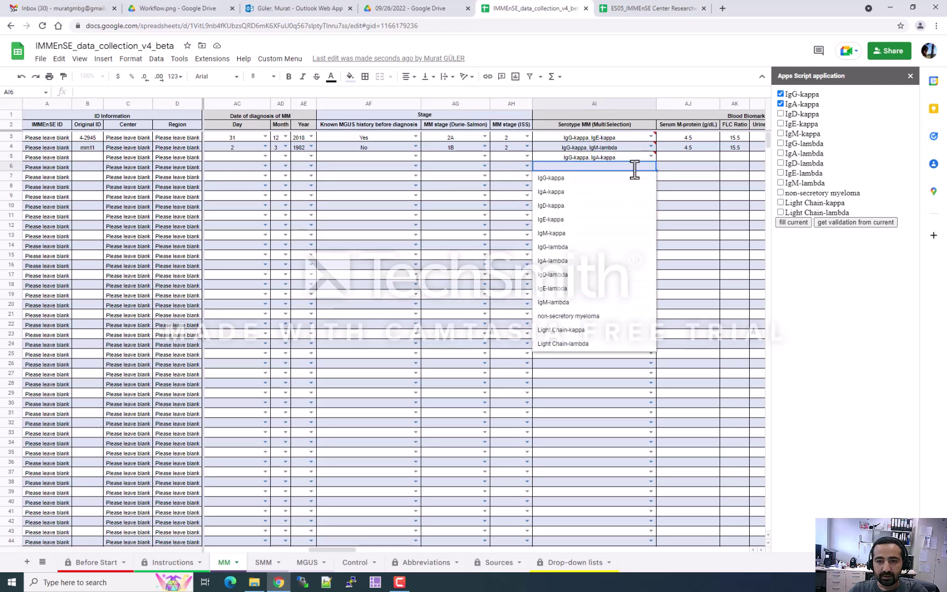
left_click(549, 180)
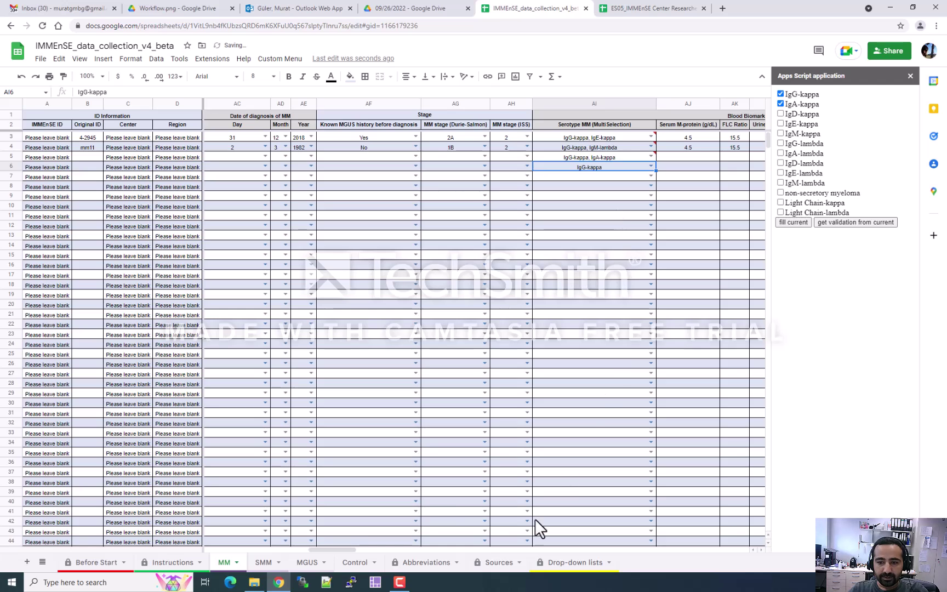
- Load the allowed values for row 5's Cytogenetics cell into the MultiSelection script
left_click_drag(333, 549, 376, 540)
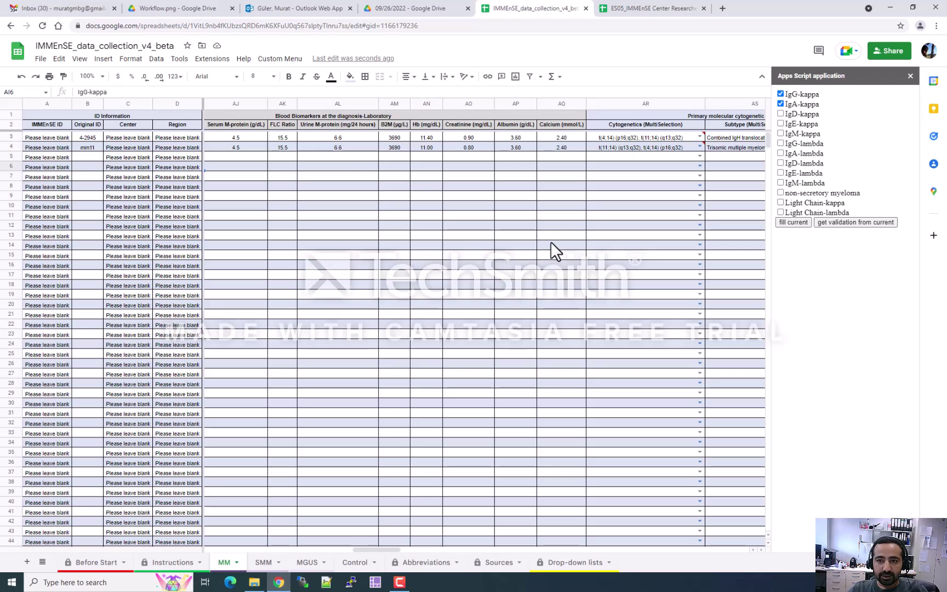
left_click(634, 157)
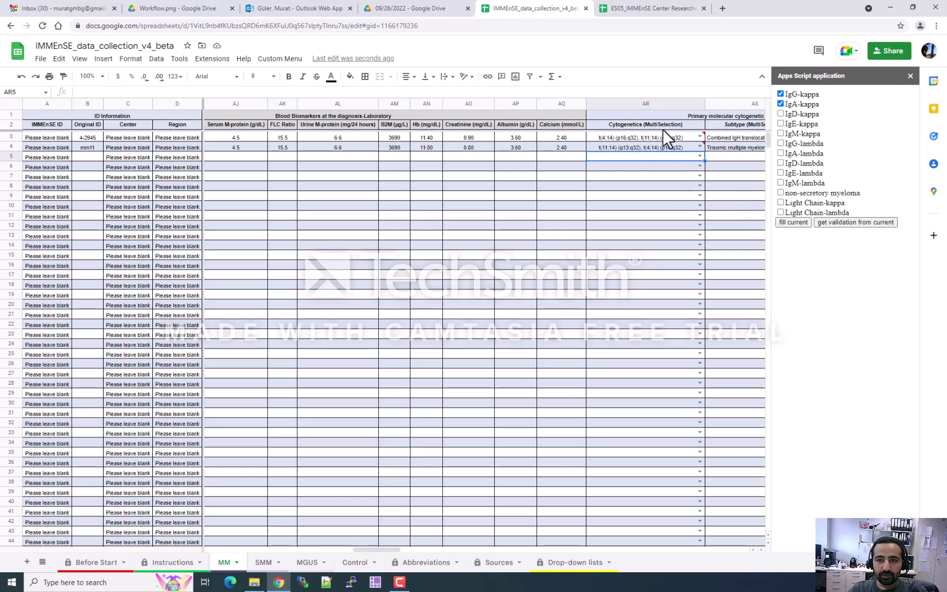
left_click(829, 222)
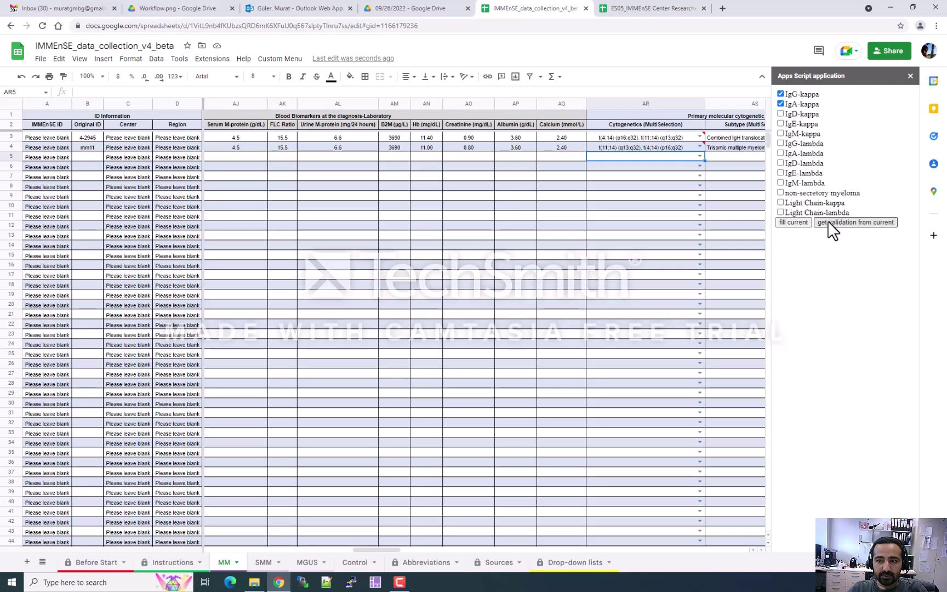
left_click(848, 223)
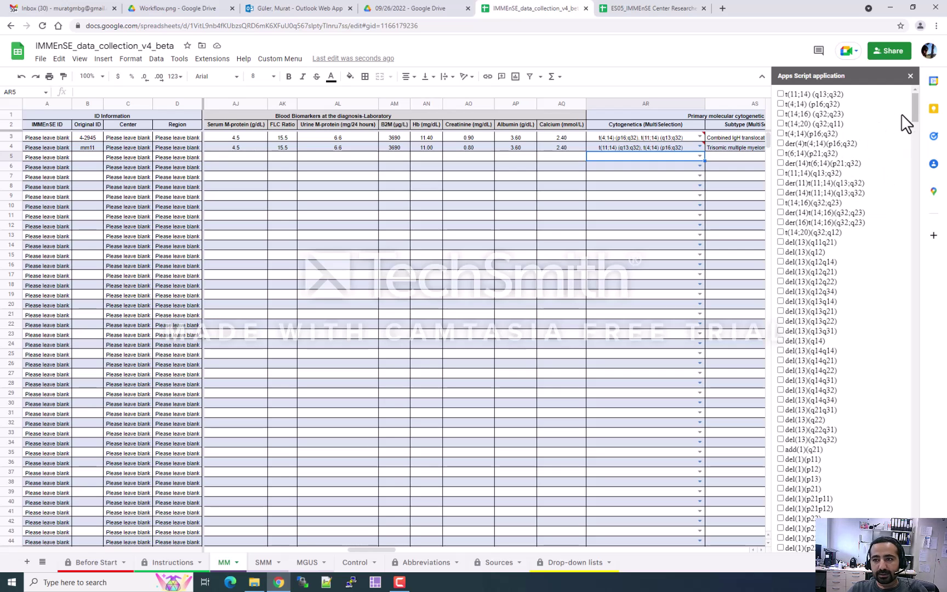
- Fill row 5's Cytogenetics cell with t(11;14) (q13;q32) and t(14;16) (q32;q23) using the MultiSelection script
left_click_drag(915, 103, 916, 129)
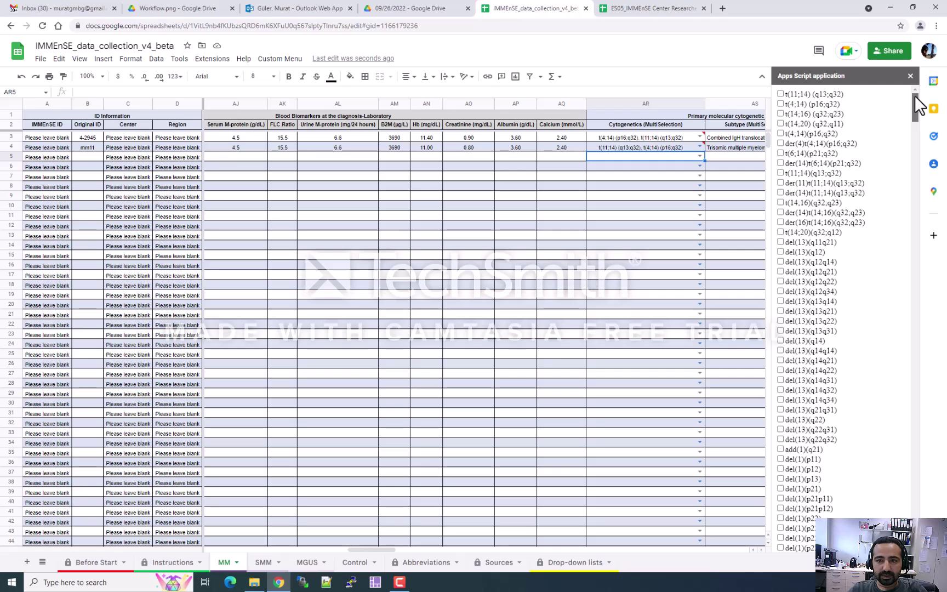
left_click_drag(915, 95, 910, 141)
left_click_drag(913, 157, 909, 94)
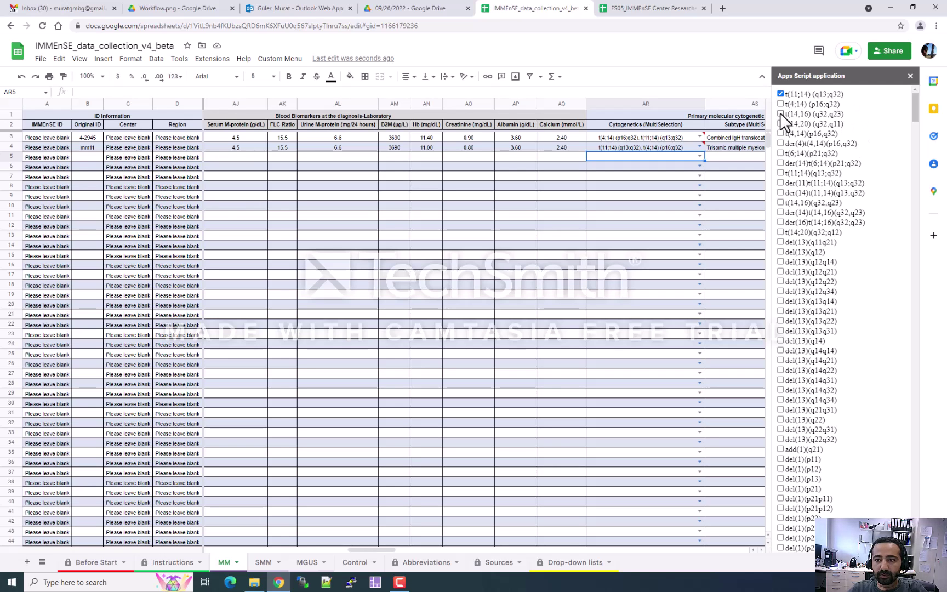
left_click_drag(913, 106, 914, 518)
left_click(801, 546)
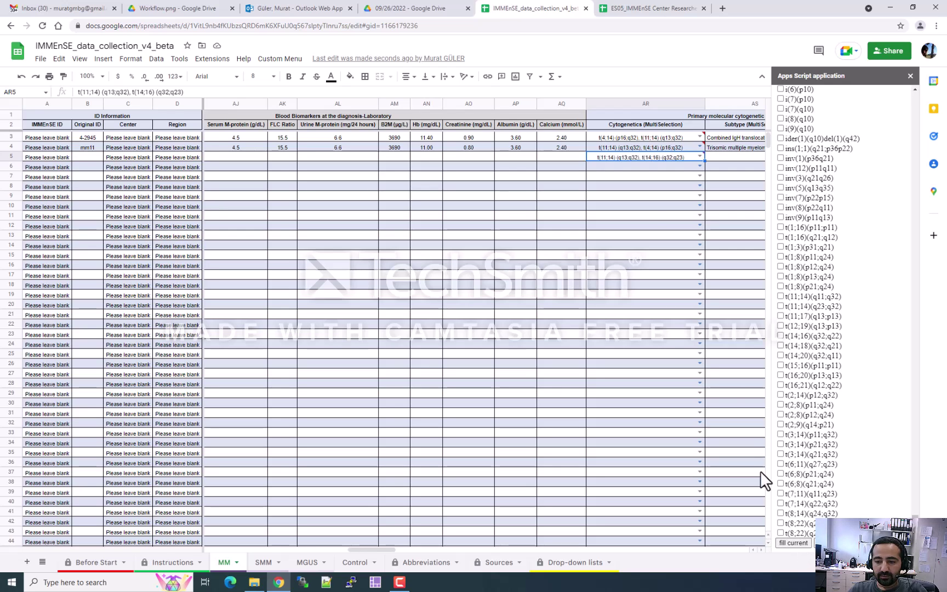
- Set row 6's Cytogenetics cell to the single allowed value t(14;16) (q32;q23), narrowing the suggestions by the text t(14
left_click(647, 164)
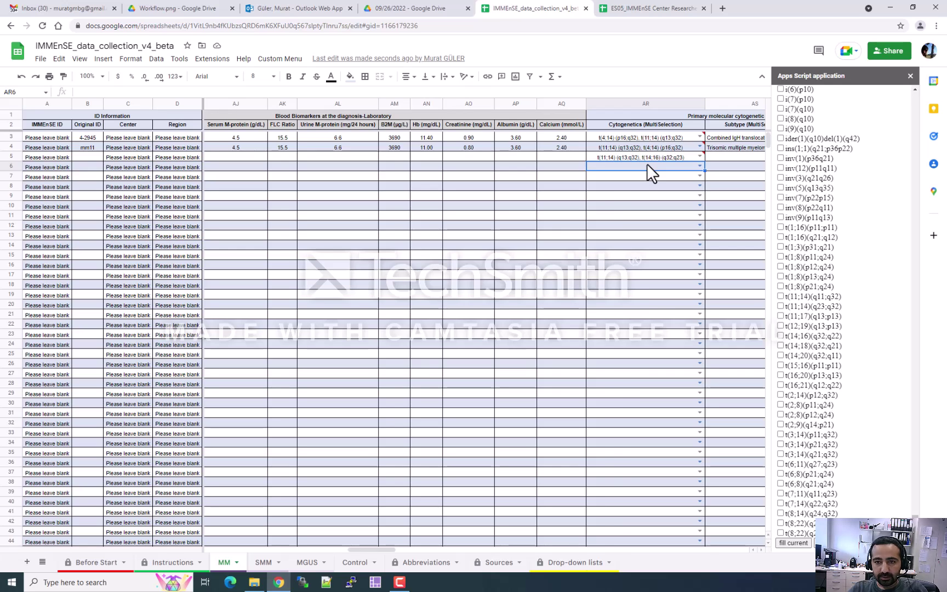
type("t(")
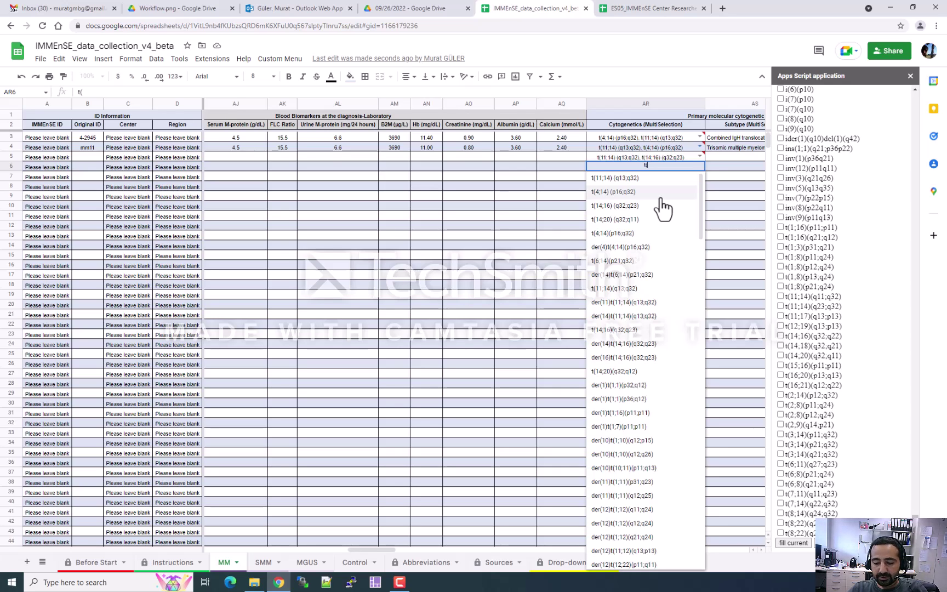
type("1")
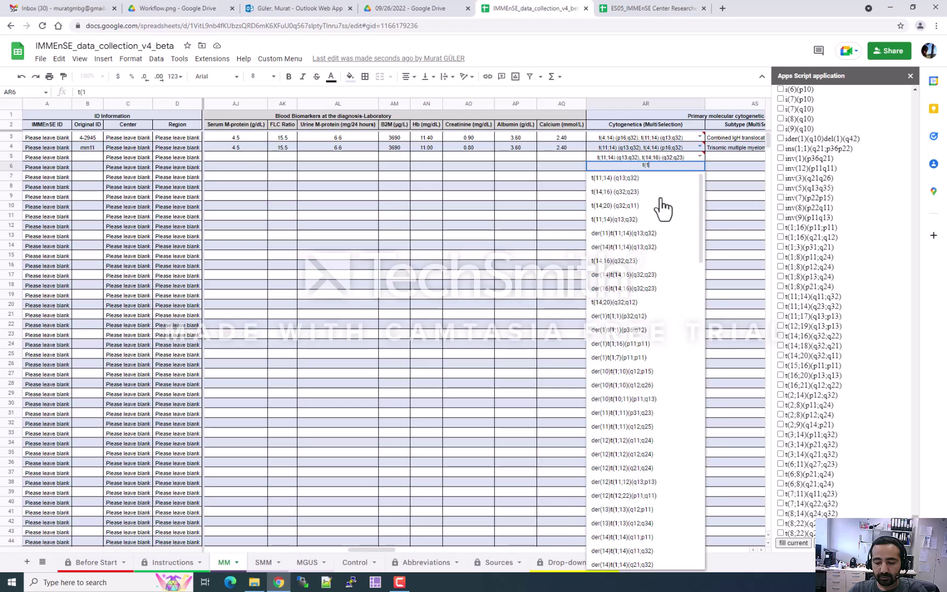
type("3")
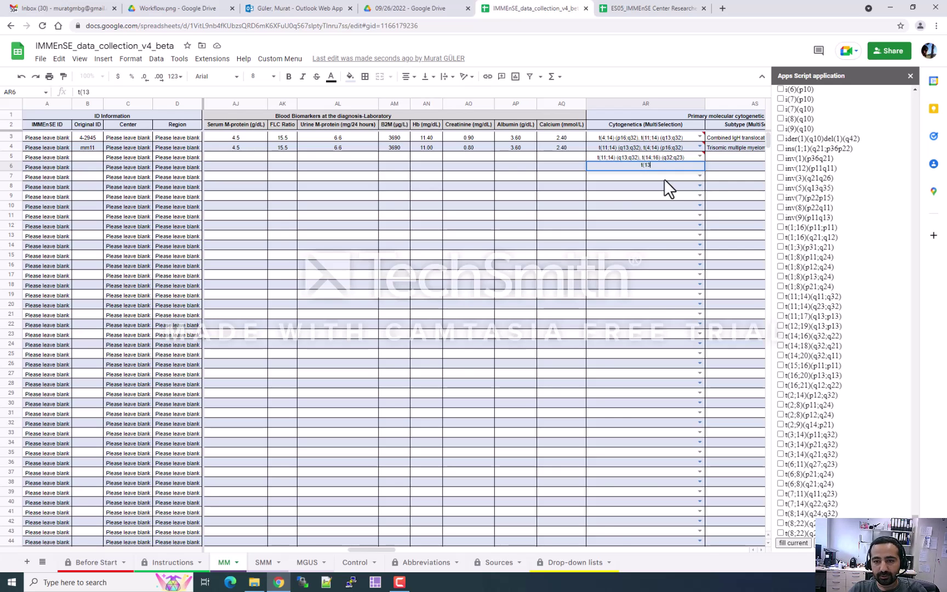
key("BackSpace")
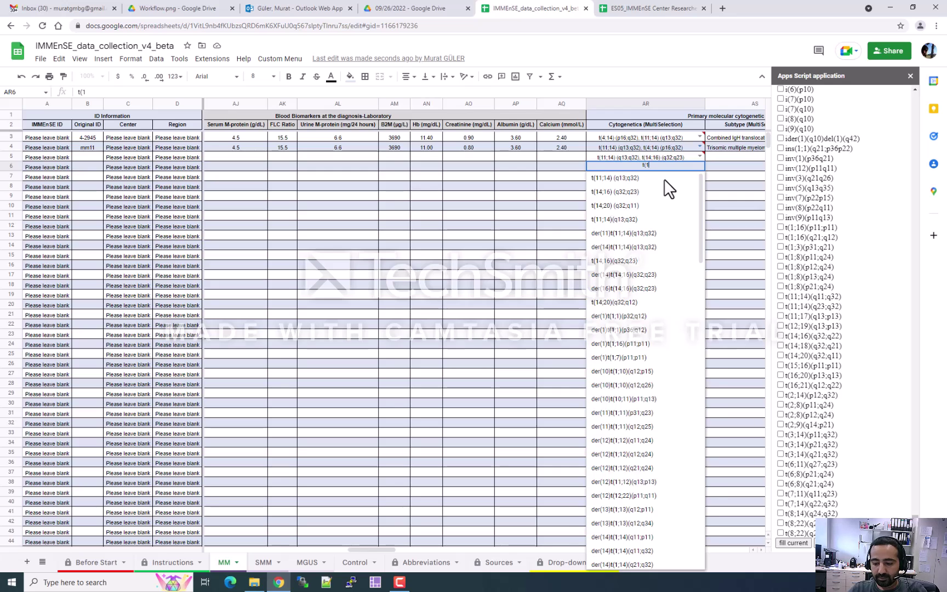
type("4")
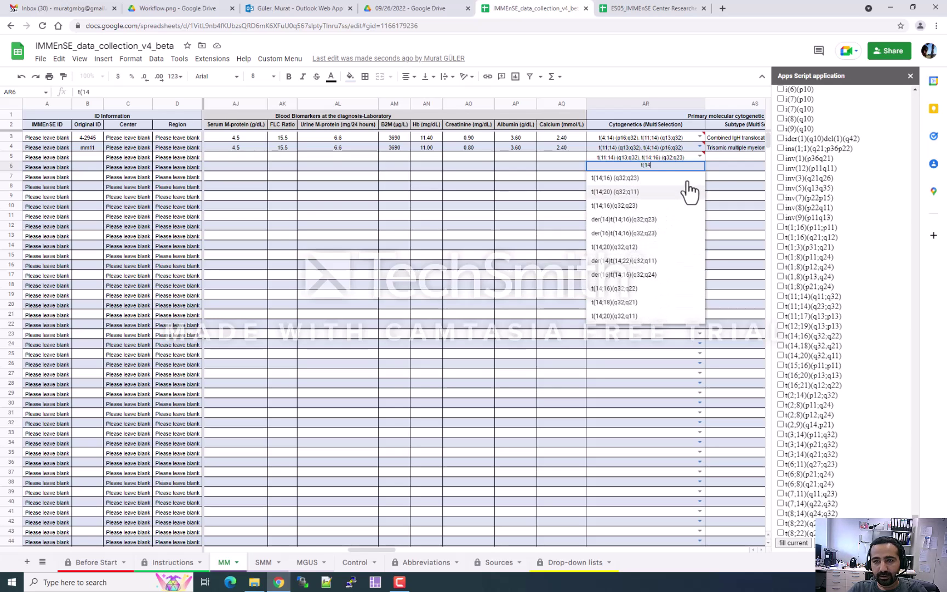
key("Tab")
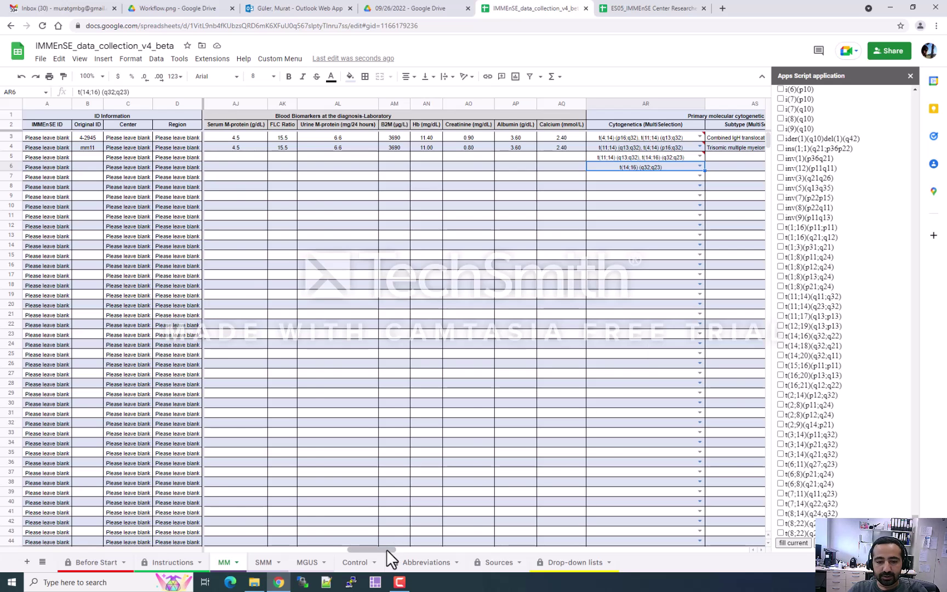
- Enter t(13;15) as the free text note under Primary molecular cytogenetic classification in row 6
left_click_drag(397, 548, 411, 548)
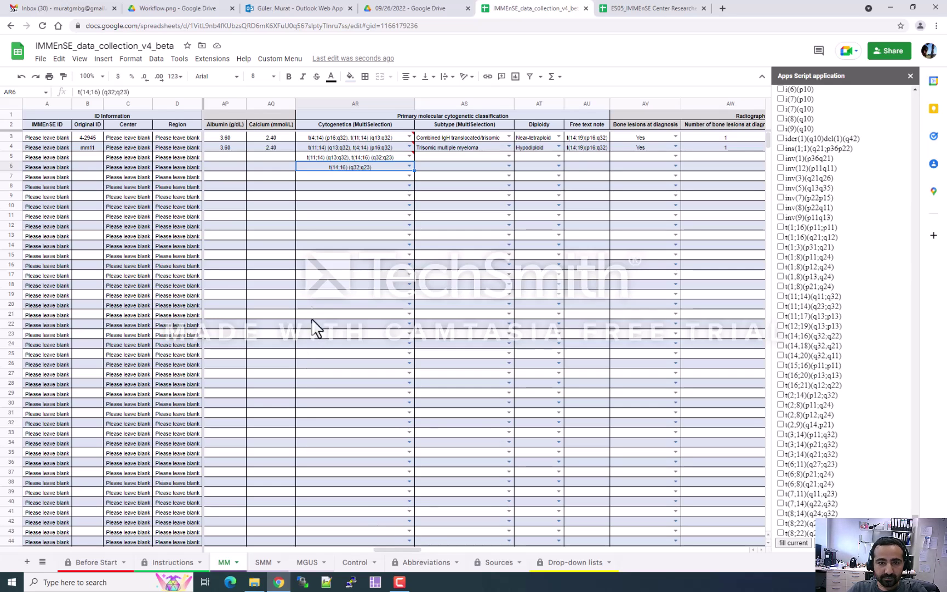
left_click(573, 166)
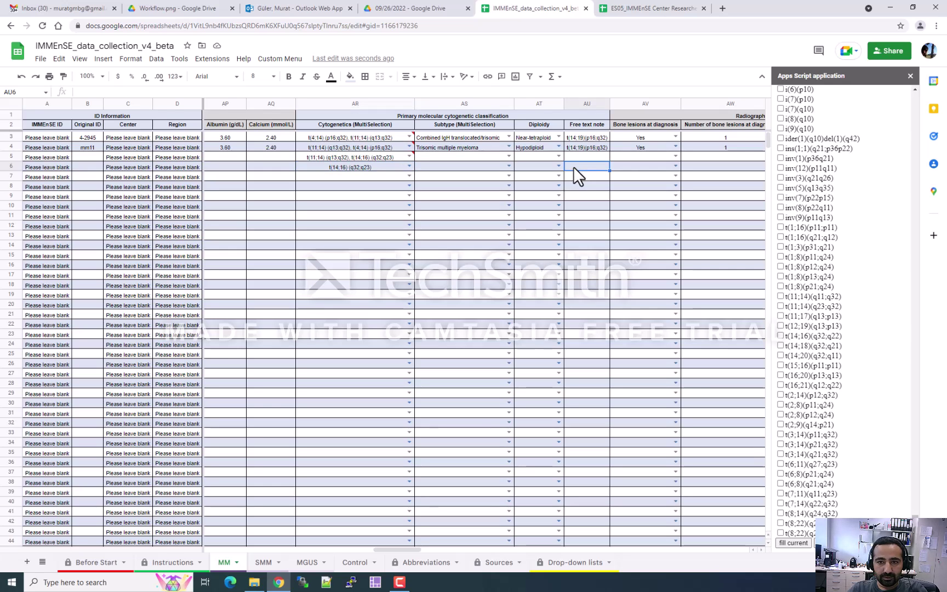
type("t(13;15")
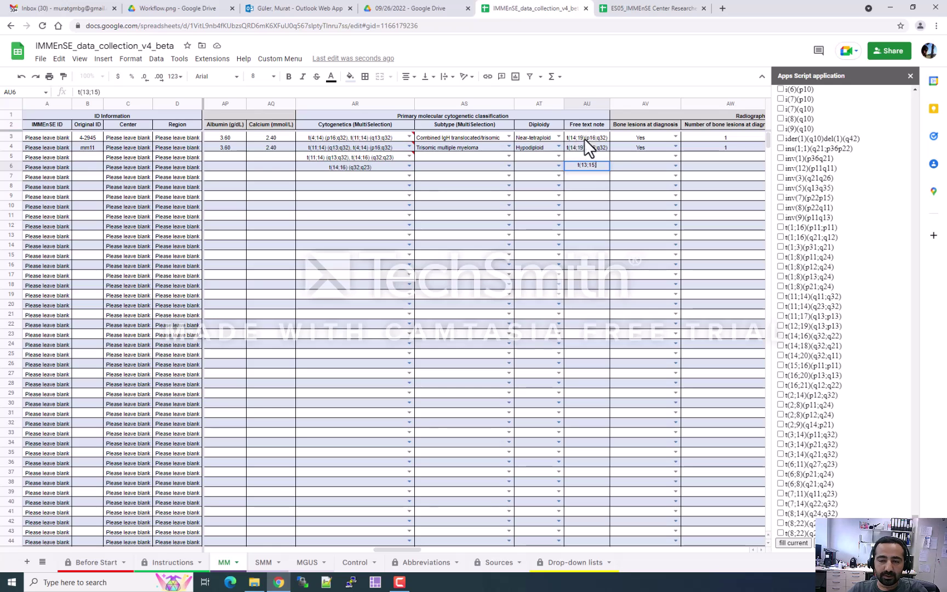
left_click(618, 166)
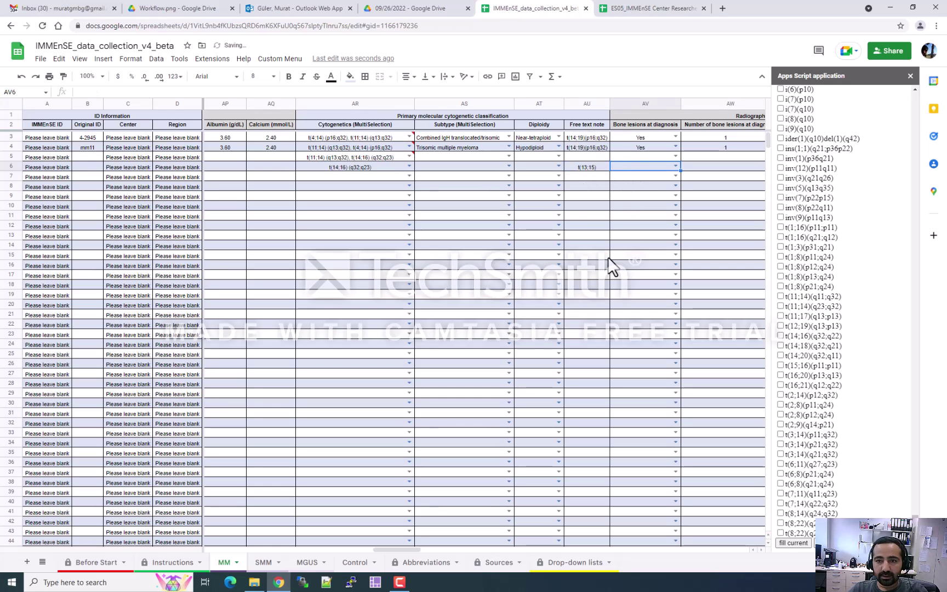
- Fill row 5's first-line treatment Drugs cell with KCd and filgrastim using the MultiSelection script
left_click_drag(407, 548, 462, 550)
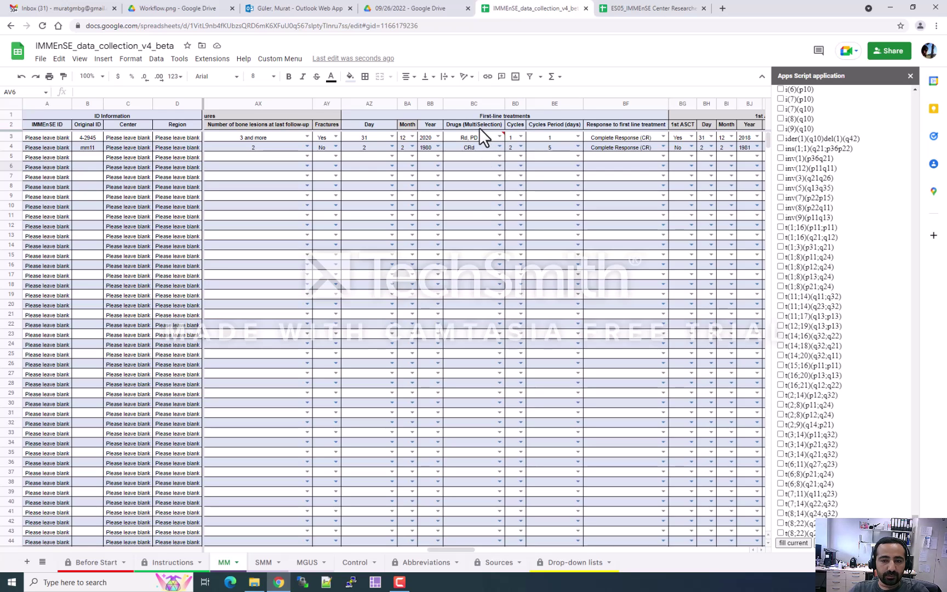
left_click(483, 157)
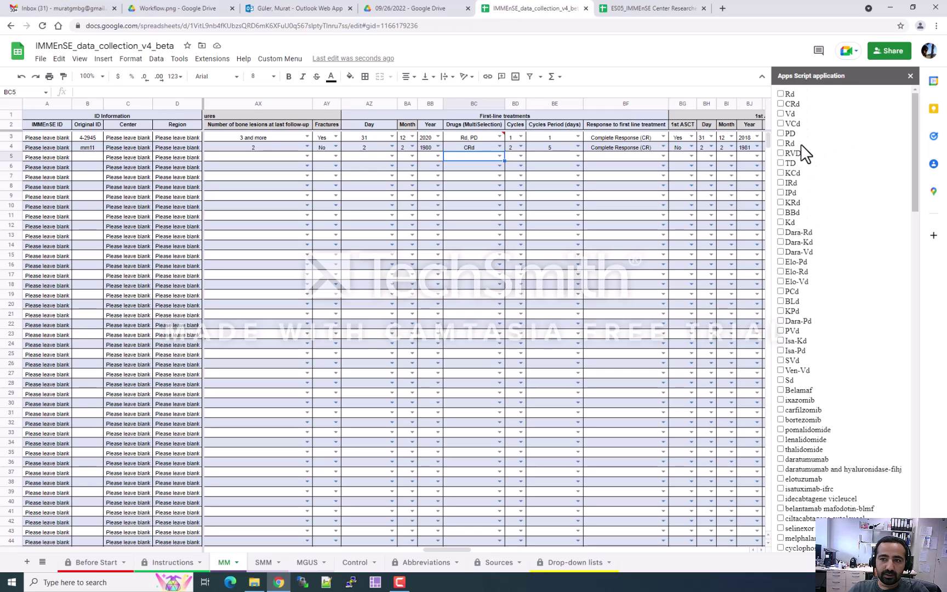
left_click(780, 172)
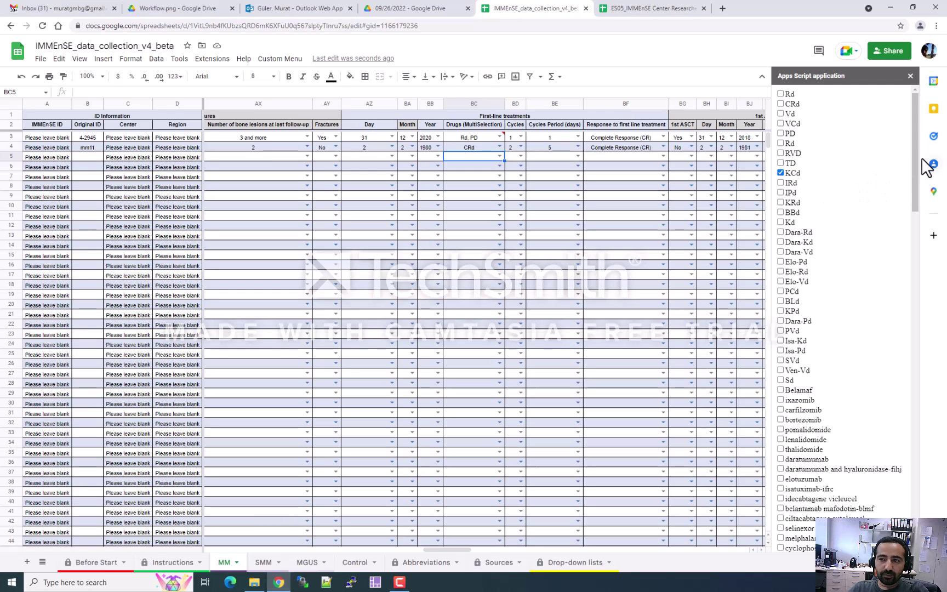
left_click_drag(914, 158, 910, 306)
left_click(781, 307)
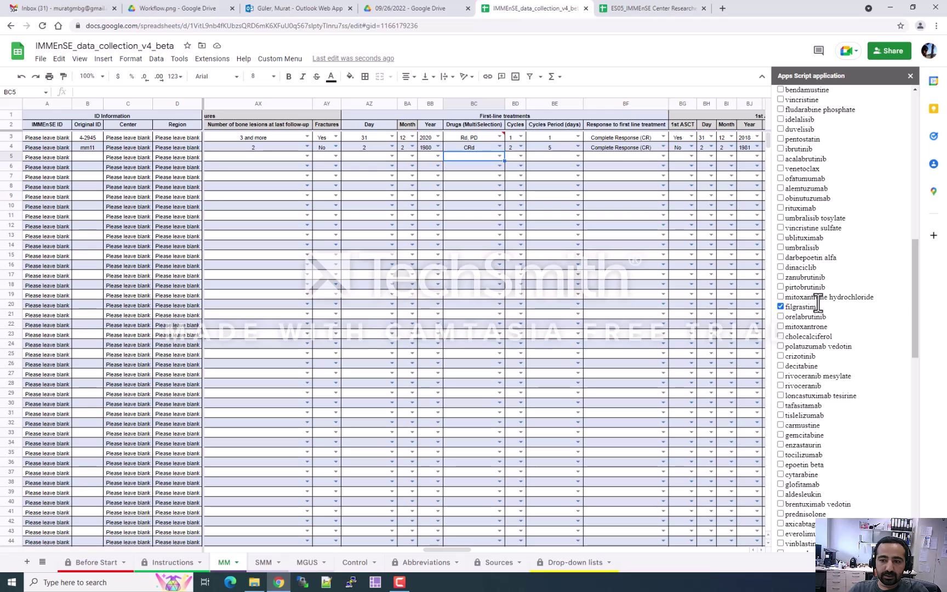
left_click_drag(915, 269, 903, 481)
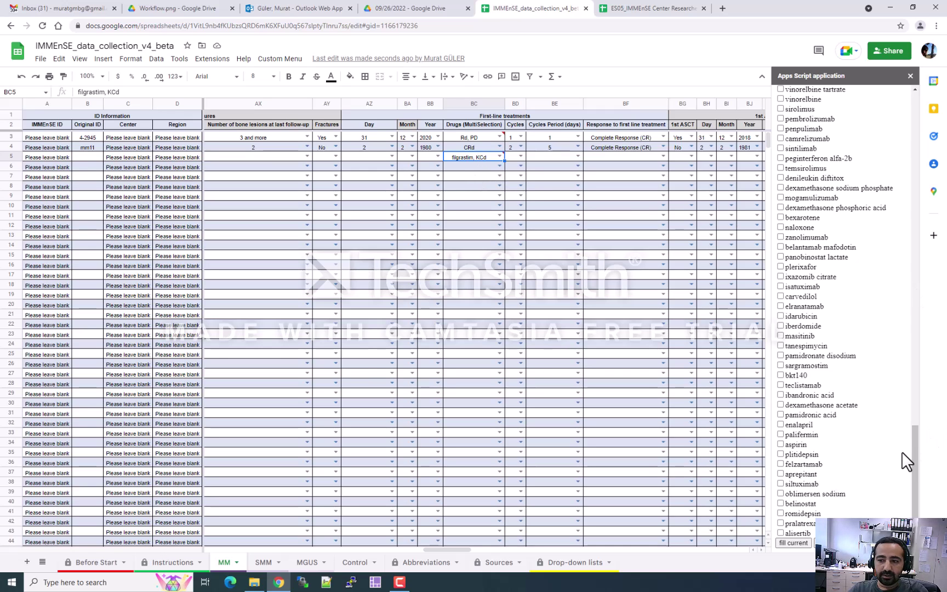
- Check the drug combination abbreviations on the Abbreviations sheet and return to the MM sheet
left_click_drag(914, 452, 903, 102)
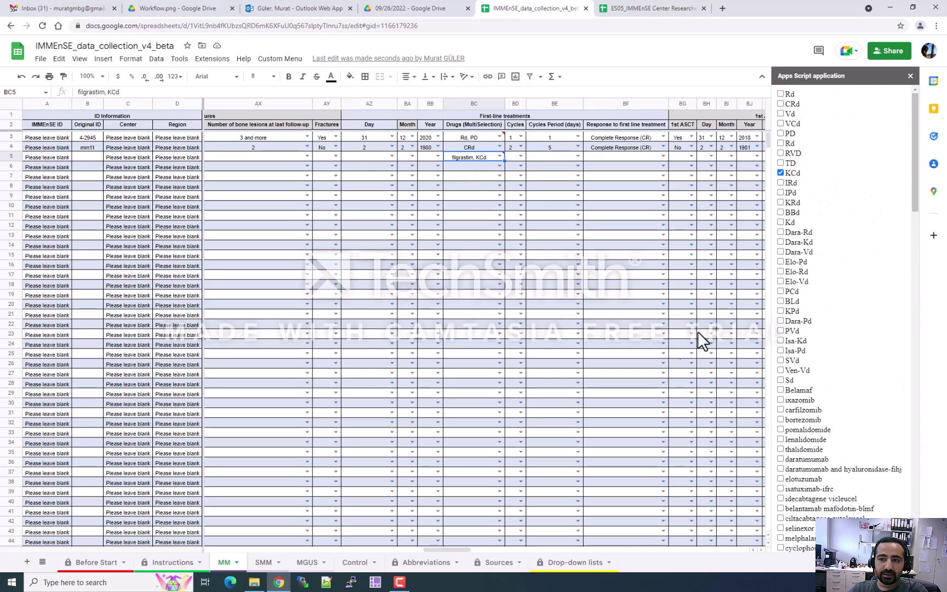
left_click(425, 564)
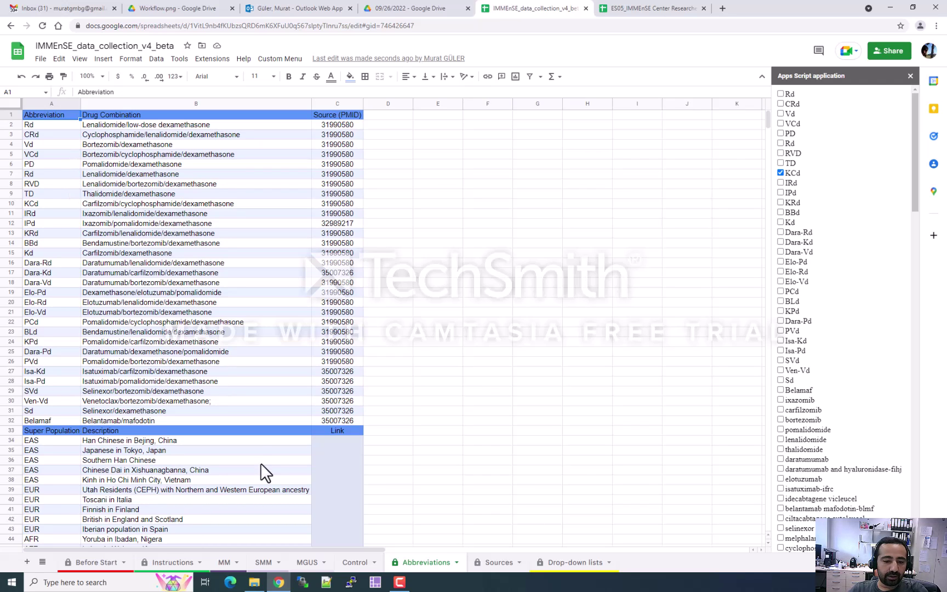
left_click(225, 563)
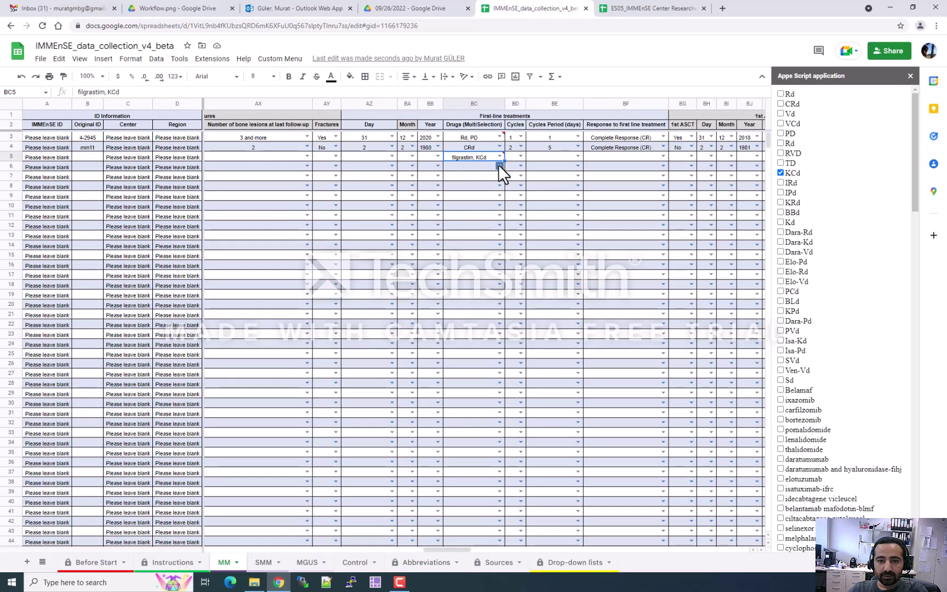
- Try entering the unlisted value xcr in row 6's first-line Drugs cell, check its validation, and clear the cell
left_click(469, 169)
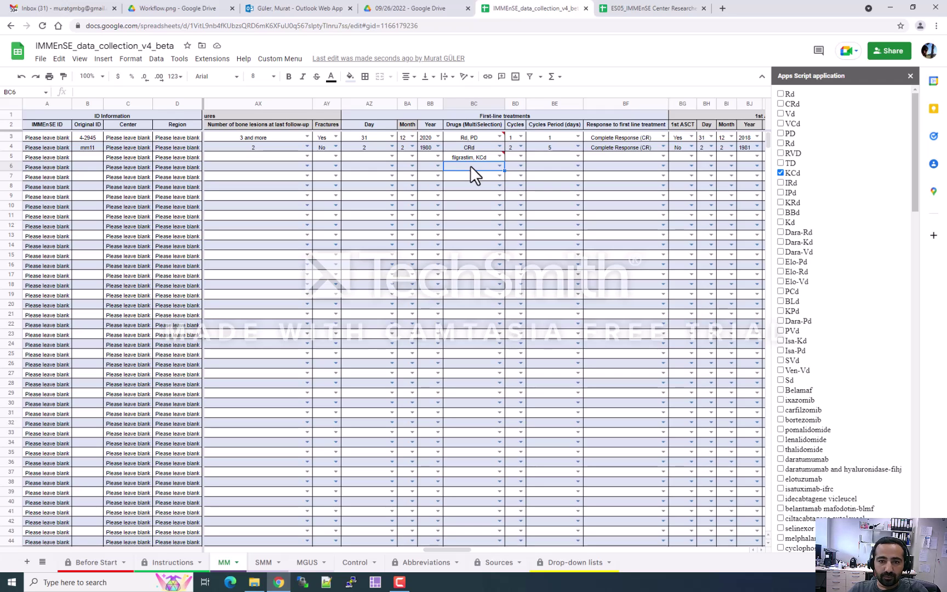
type("x")
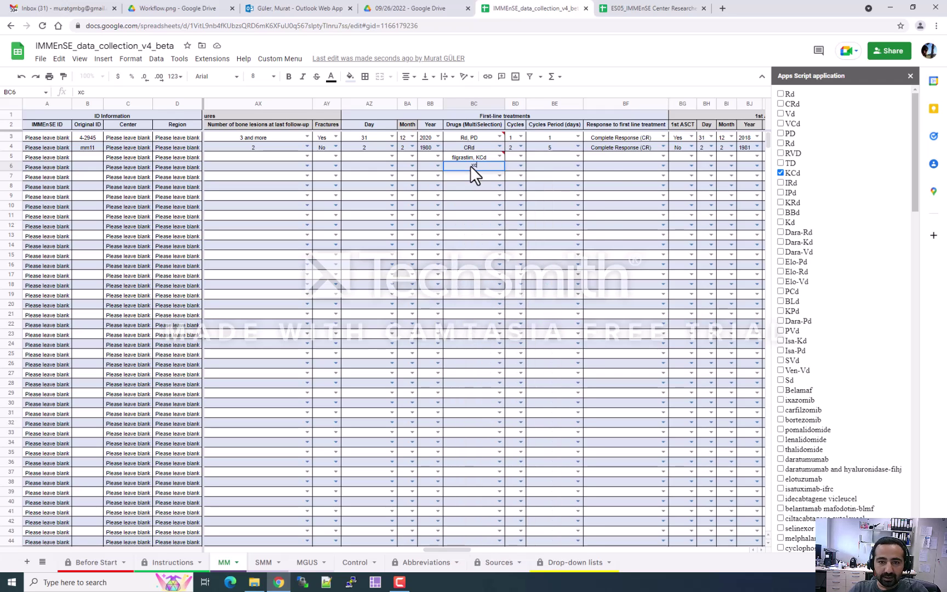
type("cr")
key("Return")
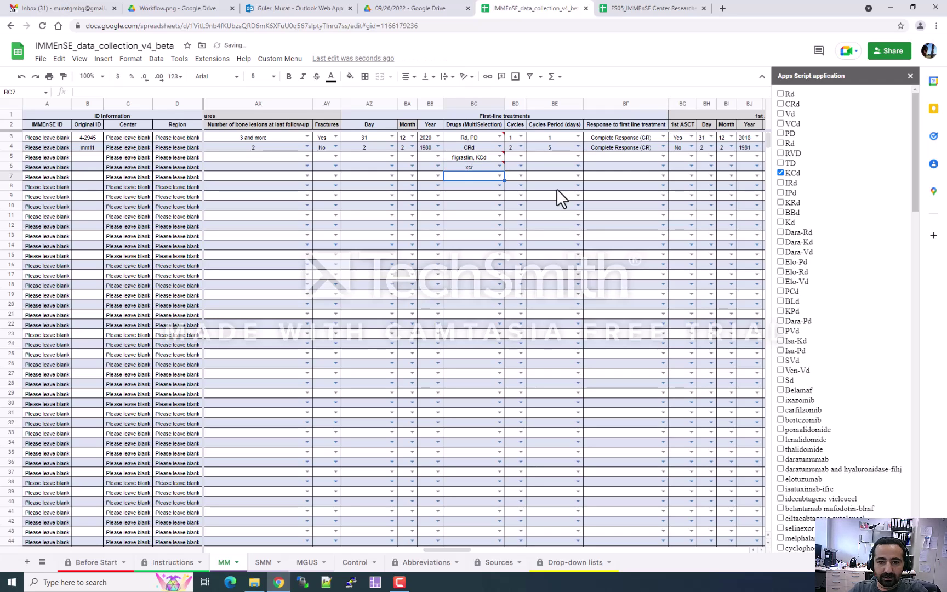
left_click(480, 166)
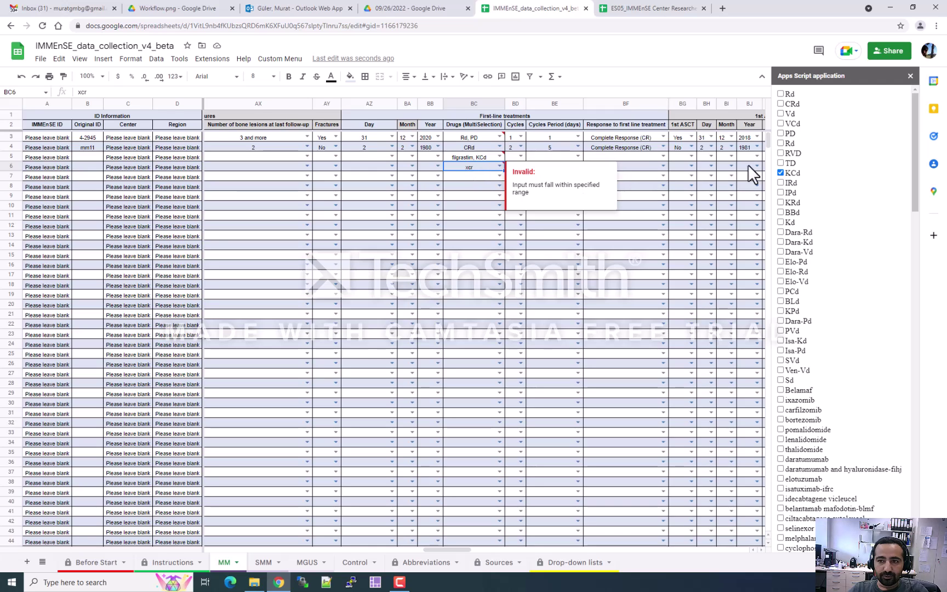
key("Delete")
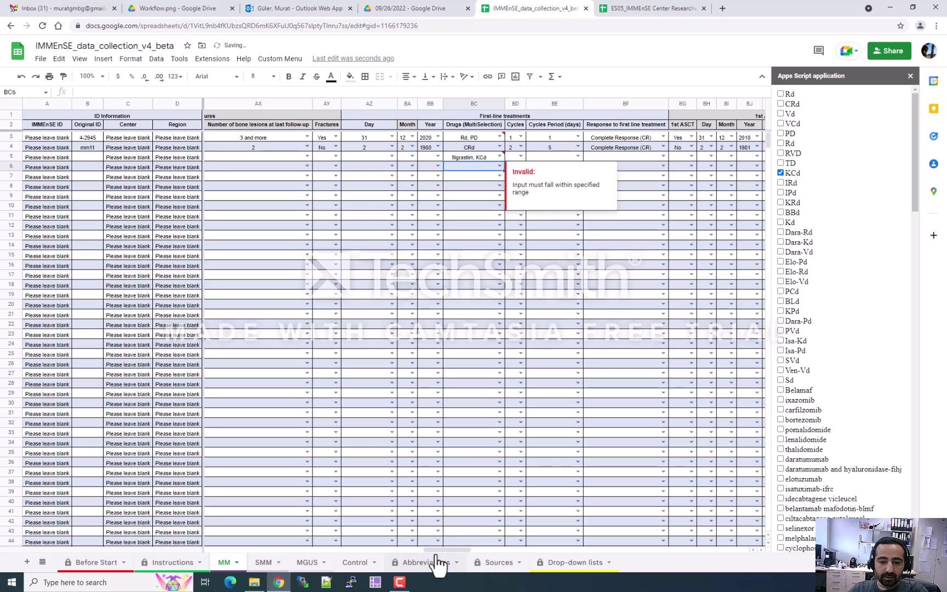
- Review the remaining treatment, vital status and sample information columns of the MM sheet, ending at row 5's General notes cell
left_click_drag(440, 548, 616, 540)
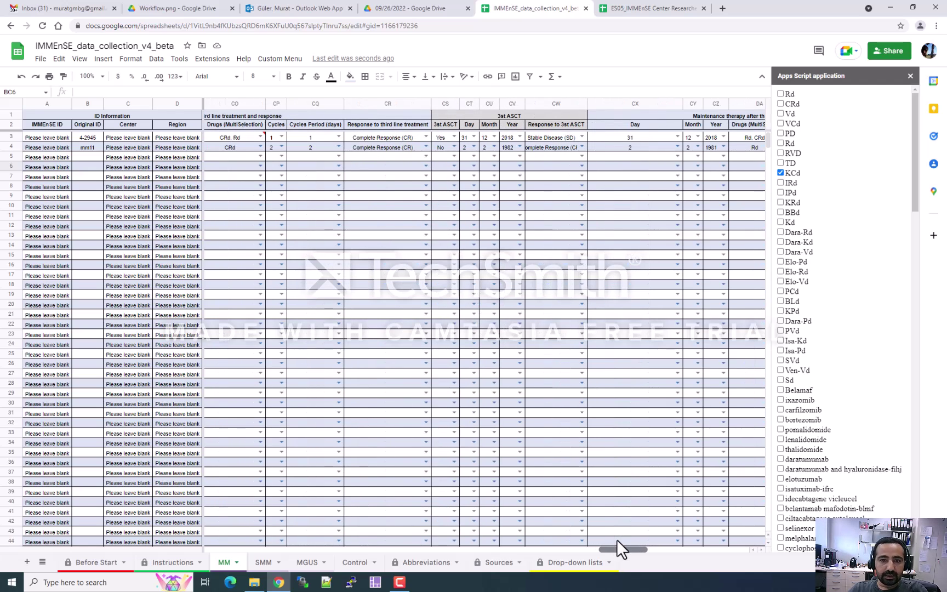
left_click_drag(617, 540, 725, 549)
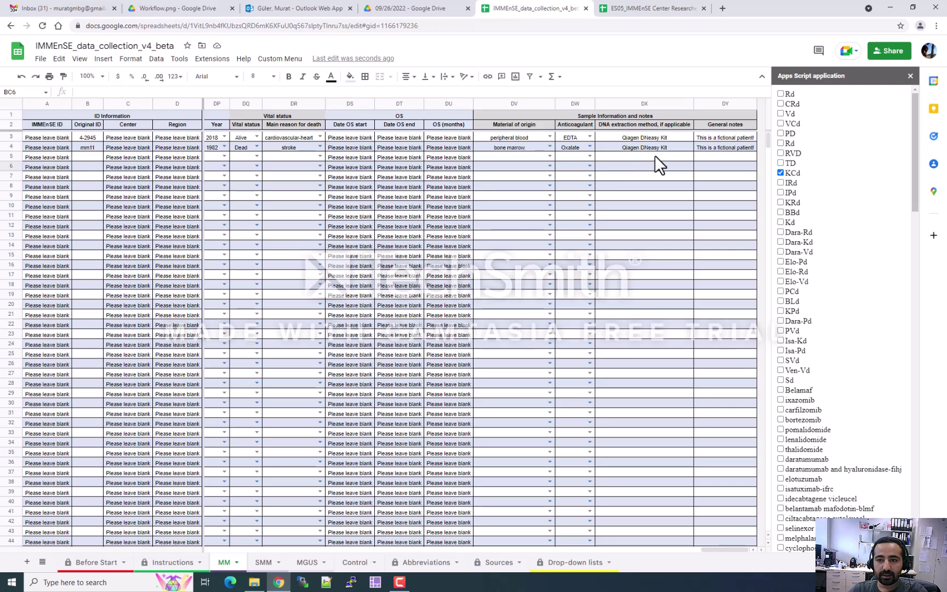
left_click(708, 155)
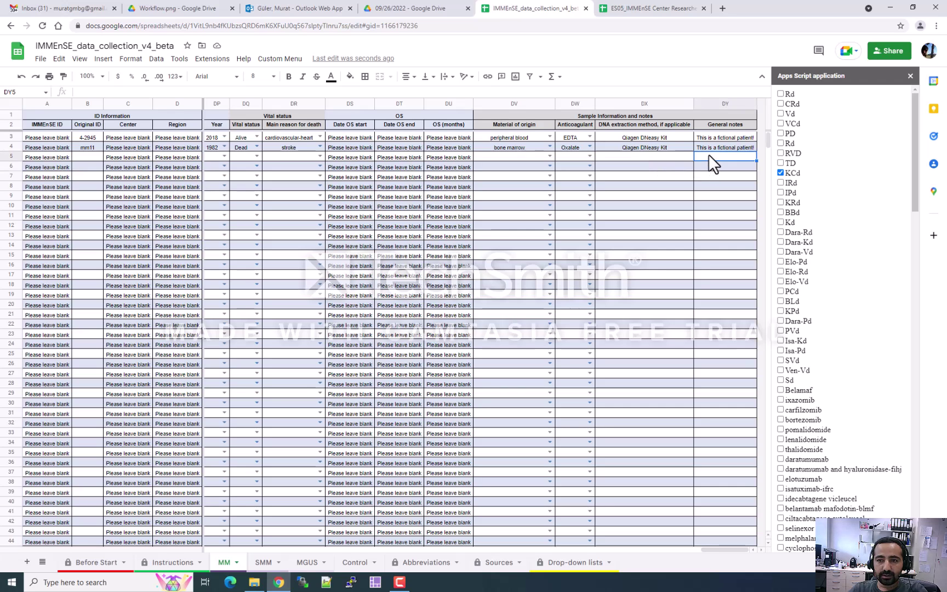